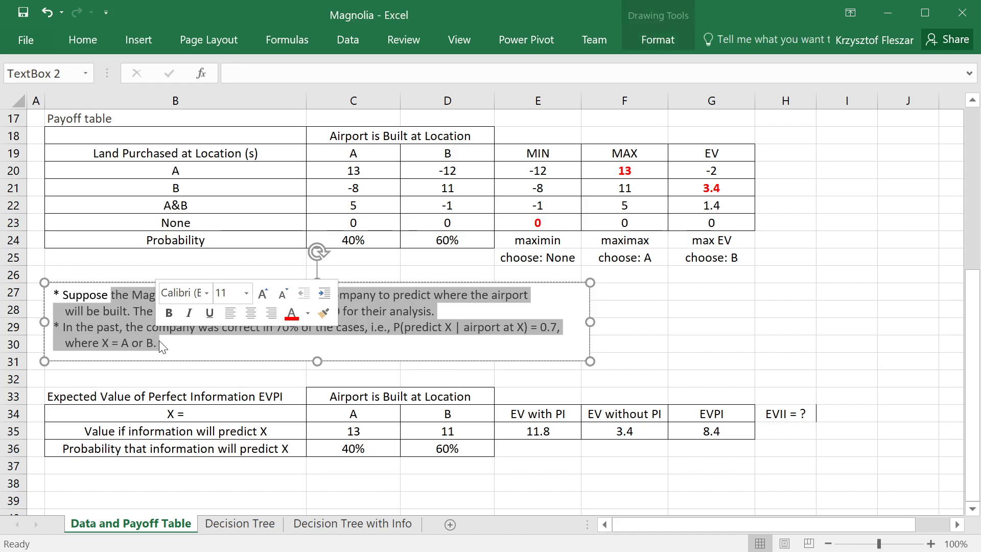
Step: Examine the airport location probabilities for A and B in the payoff table and the EVPI table
{"action": "left_click", "coordinate": [408, 435]}
{"action": "left_click", "coordinate": [432, 450]}
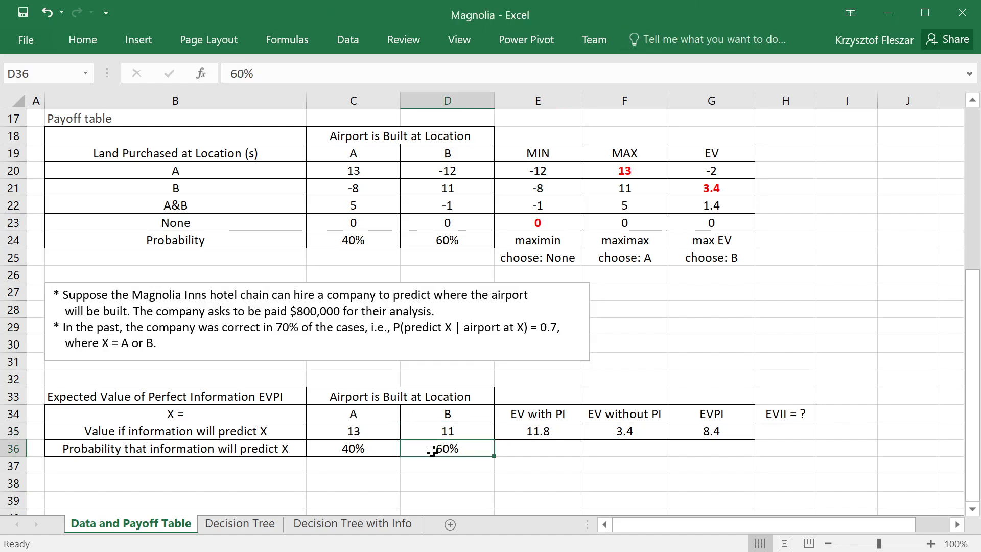
{"action": "left_click_drag", "start_coordinate": [347, 451], "coordinate": [401, 452]}
{"action": "left_click_drag", "start_coordinate": [350, 240], "coordinate": [443, 241]}
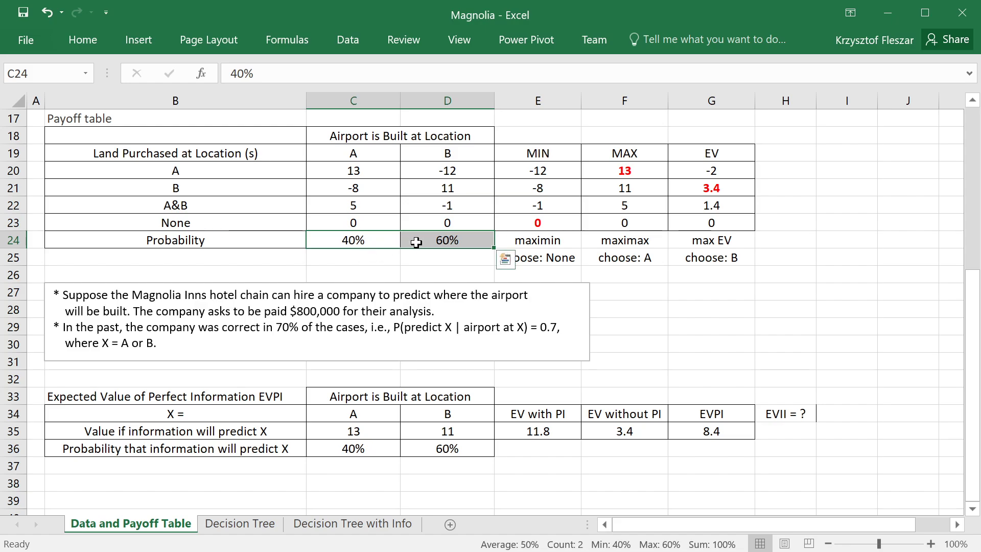
{"action": "left_click", "coordinate": [365, 149]}
{"action": "left_click", "coordinate": [359, 238]}
{"action": "left_click", "coordinate": [424, 240]}
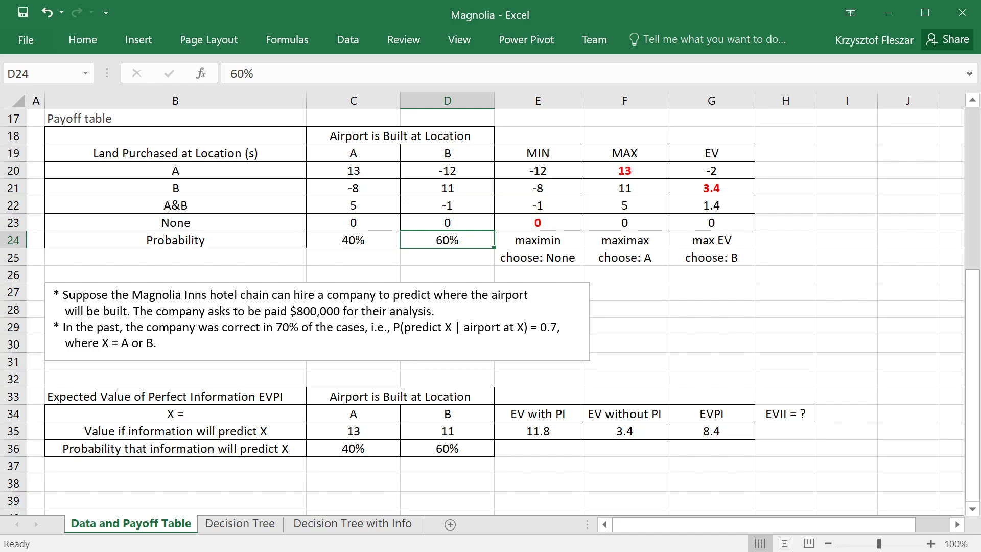
{"action": "left_click", "coordinate": [341, 243]}
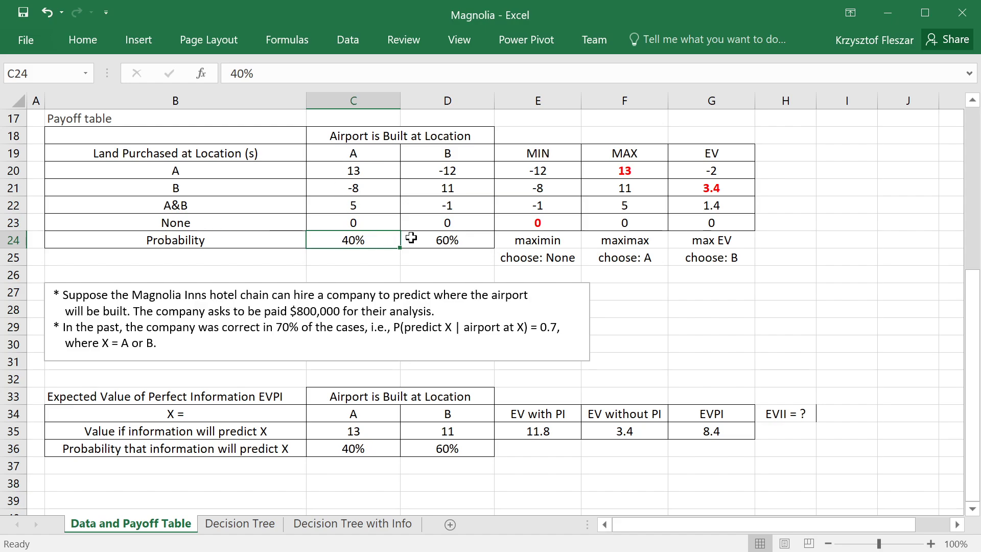
{"action": "left_click", "coordinate": [445, 241]}
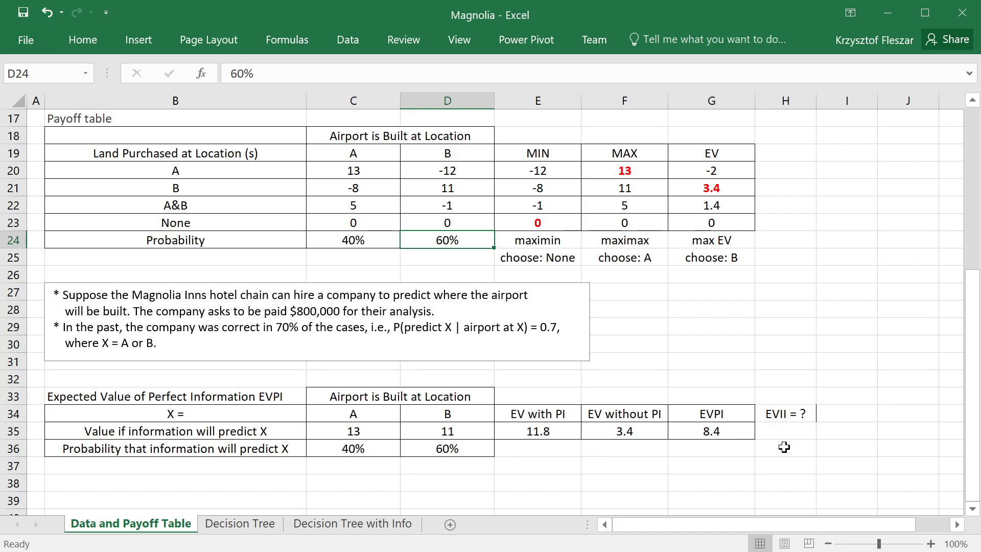
Step: On the Decision Tree with Info sheet, set the prior probability in B1 to 40%
{"action": "left_click", "coordinate": [341, 525]}
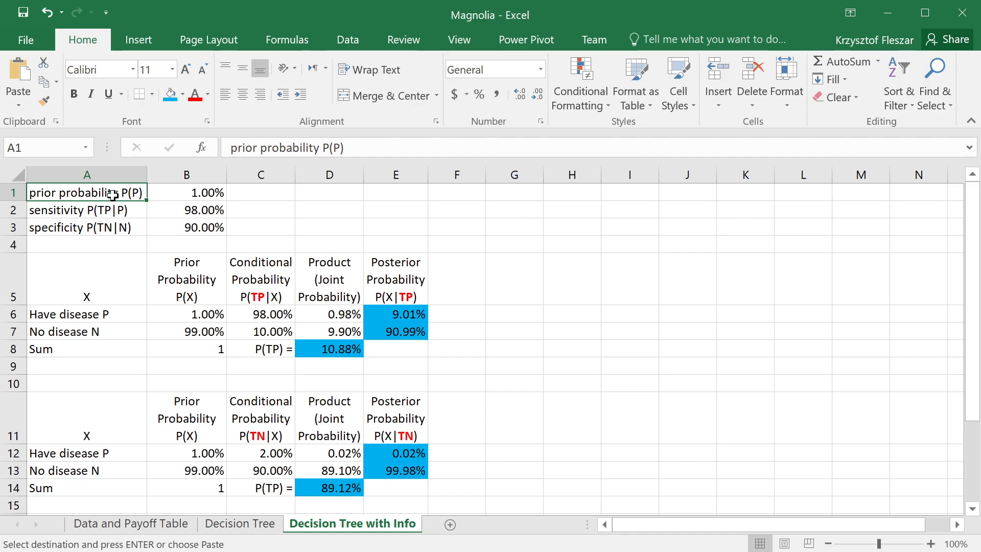
{"action": "left_click_drag", "start_coordinate": [470, 346], "coordinate": [438, 311]}
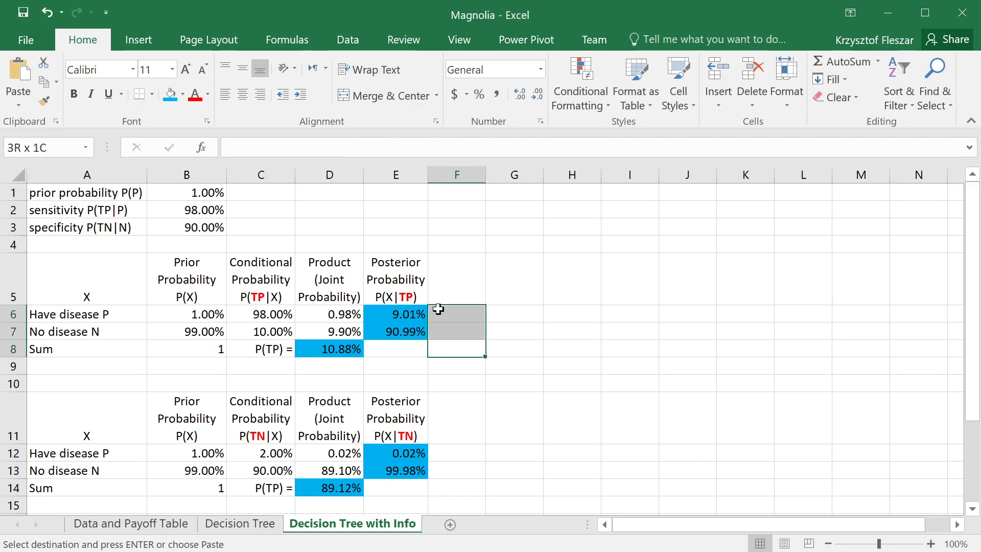
{"action": "key", "text": "Right"}
{"action": "left_click", "coordinate": [96, 195]}
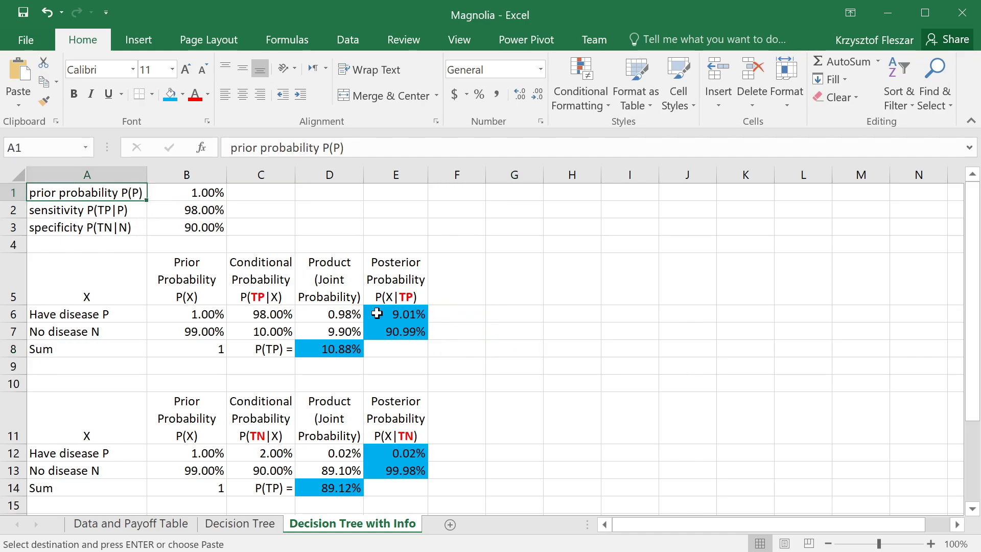
{"action": "key", "text": "Right"}
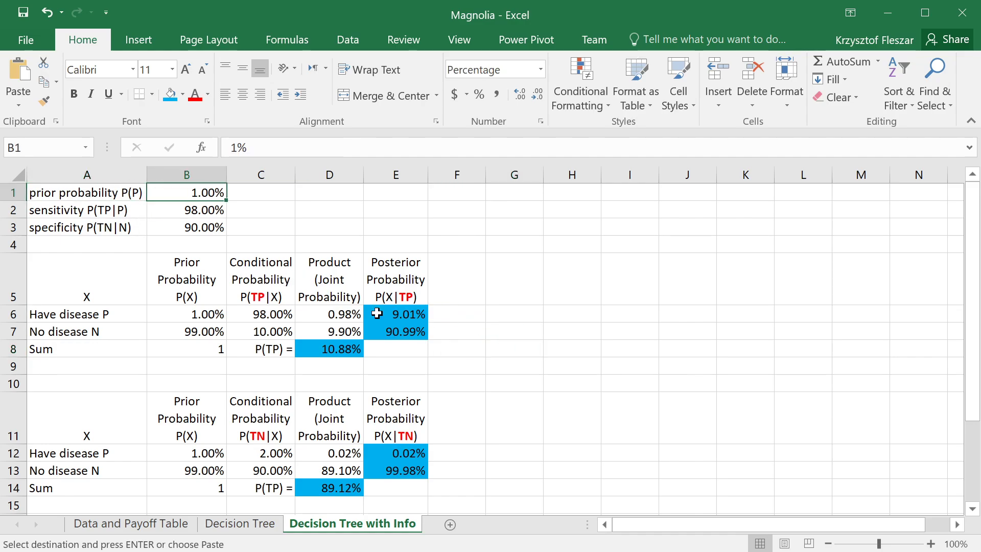
{"action": "key", "text": "Left"}
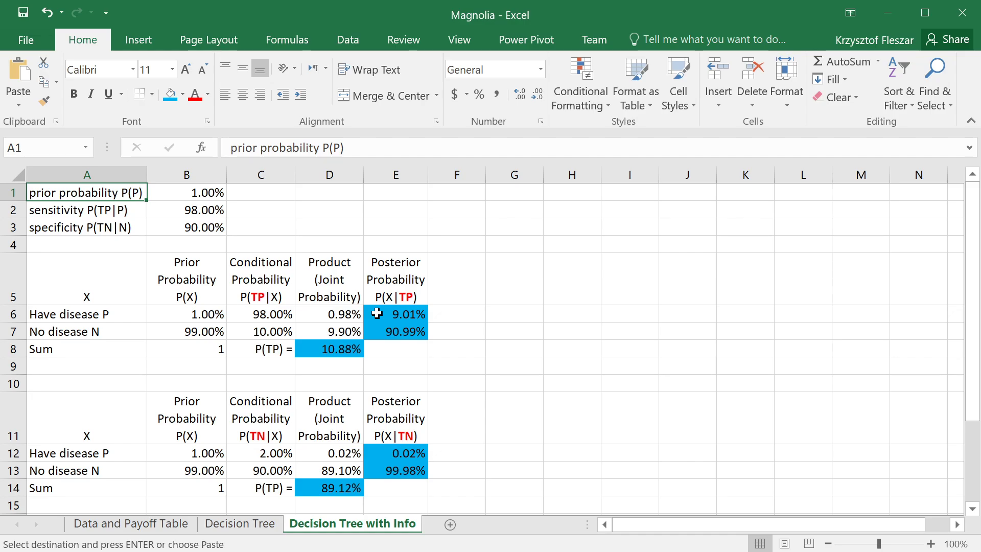
{"action": "key", "text": "Right"}
{"action": "key", "text": "Down"}
{"action": "key", "text": "Down"}
{"action": "key", "text": "Up"}
{"action": "key", "text": "Up"}
{"action": "key", "text": "Down"}
{"action": "key", "text": "Down"}
{"action": "key", "text": "Down"}
{"action": "key", "text": "Up"}
{"action": "key", "text": "Up"}
{"action": "key", "text": "Up"}
{"action": "key", "text": "F2"}
{"action": "type", "text": "40"}
{"action": "key", "text": "Return"}
Step: Change the label in A1 to "prior probability P(A)"
{"action": "key", "text": "Up"}
{"action": "key", "text": "Left"}
{"action": "key", "text": "F2"}
{"action": "key", "text": "Left"}
{"action": "key", "text": "BackSpace"}
{"action": "type", "text": "A"}
{"action": "key", "text": "Return"}
Step: Replace the disease row labels in the first probability table with A in A6 and B in A7
{"action": "key", "text": "Down"}
{"action": "key", "text": "Down"}
{"action": "key", "text": "Down"}
{"action": "key", "text": "Down"}
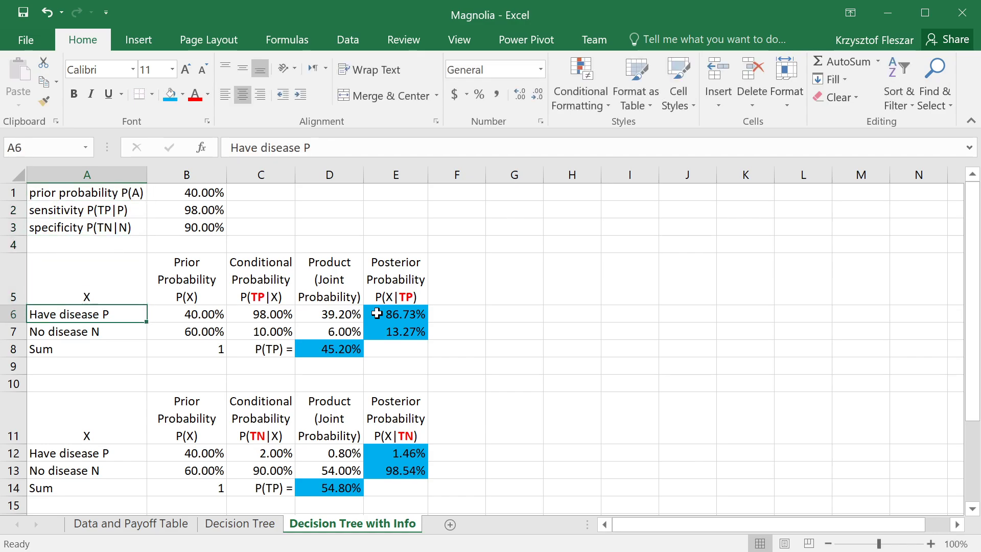
{"action": "type", "text": "A"}
{"action": "key", "text": "Return"}
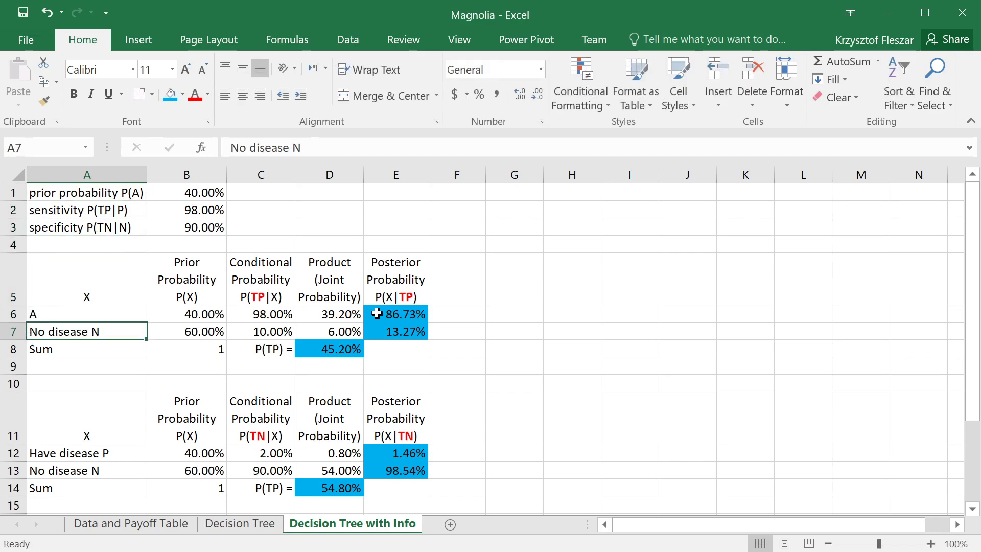
{"action": "type", "text": "B"}
{"action": "key", "text": "Return"}
Step: Centre the row labels and headers in A5:A14 horizontally
{"action": "key", "text": "Up"}
{"action": "key", "text": "Up"}
{"action": "key", "text": "shift+Down"}
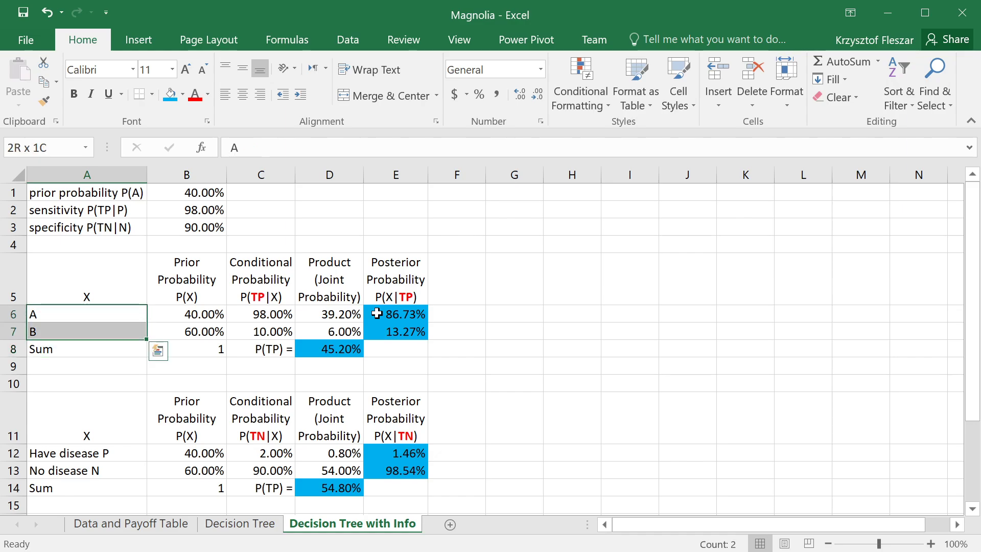
{"action": "key", "text": "shift+Down"}
{"action": "left_click_drag", "start_coordinate": [74, 274], "coordinate": [79, 488]}
{"action": "left_click", "coordinate": [243, 68]}
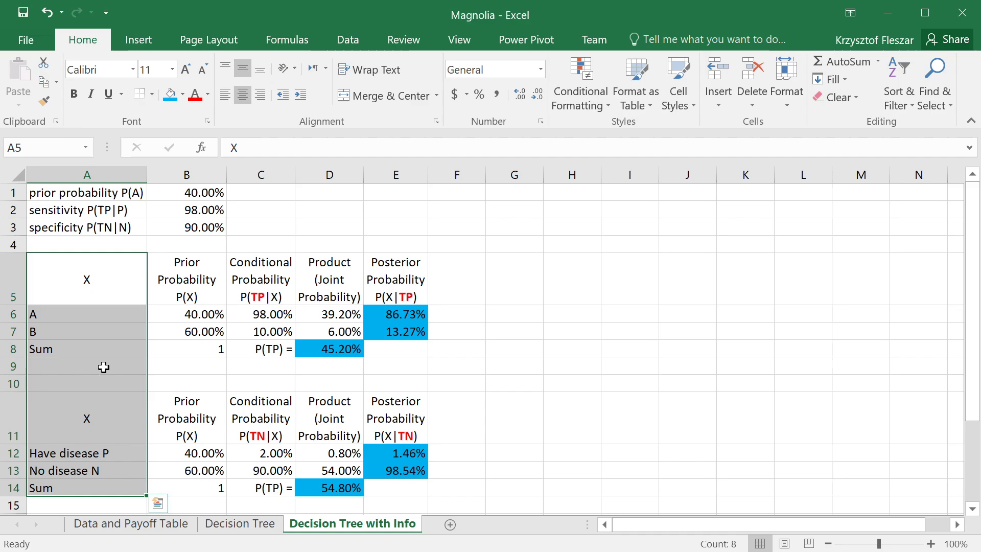
{"action": "left_click", "coordinate": [243, 95]}
{"action": "left_click", "coordinate": [87, 418]}
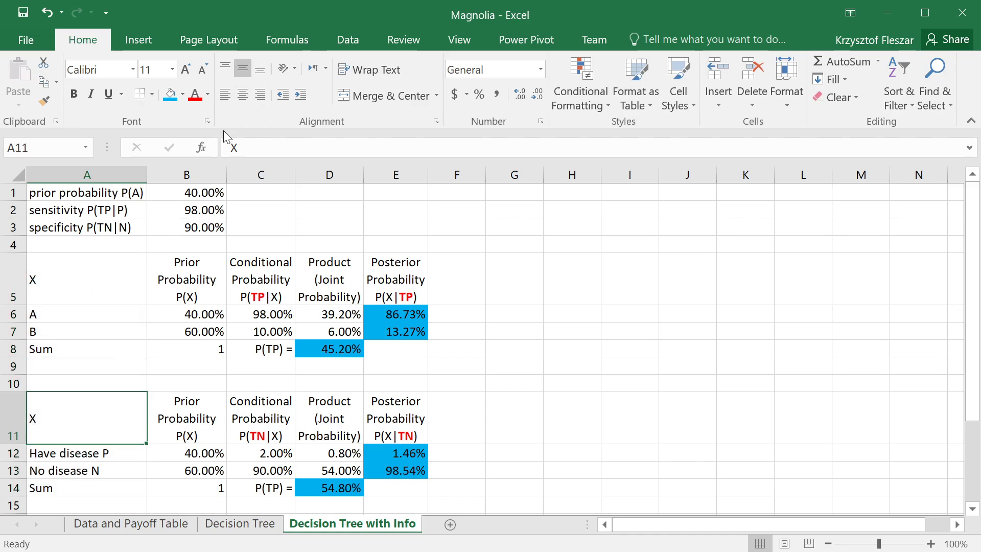
{"action": "key", "text": "ctrl+z"}
{"action": "left_click", "coordinate": [243, 96]}
{"action": "left_click", "coordinate": [243, 96]}
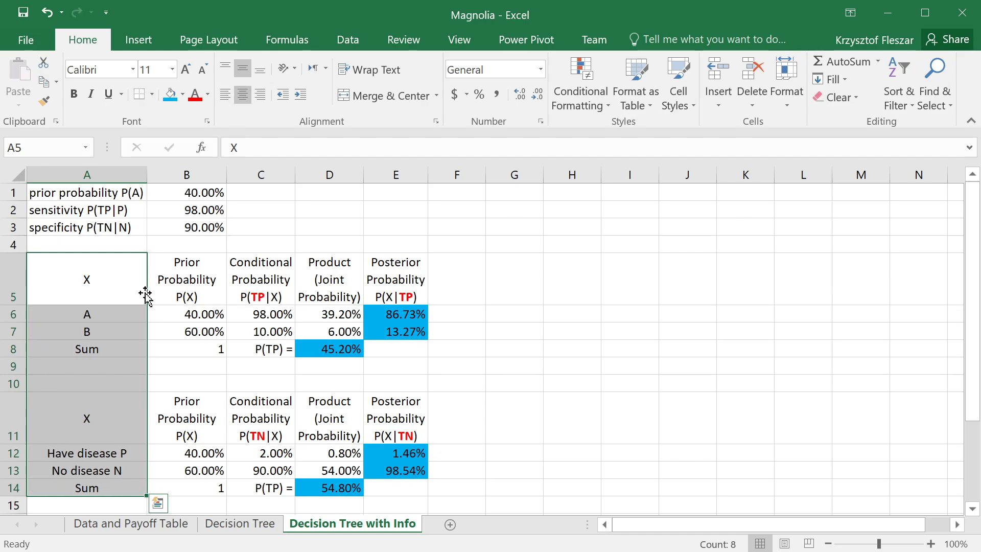
Step: Copy the labels A, B and Sum from A6:A8 to A12:A14 in the second table
{"action": "left_click", "coordinate": [94, 314]}
{"action": "left_click", "coordinate": [99, 349]}
{"action": "left_click", "coordinate": [104, 313]}
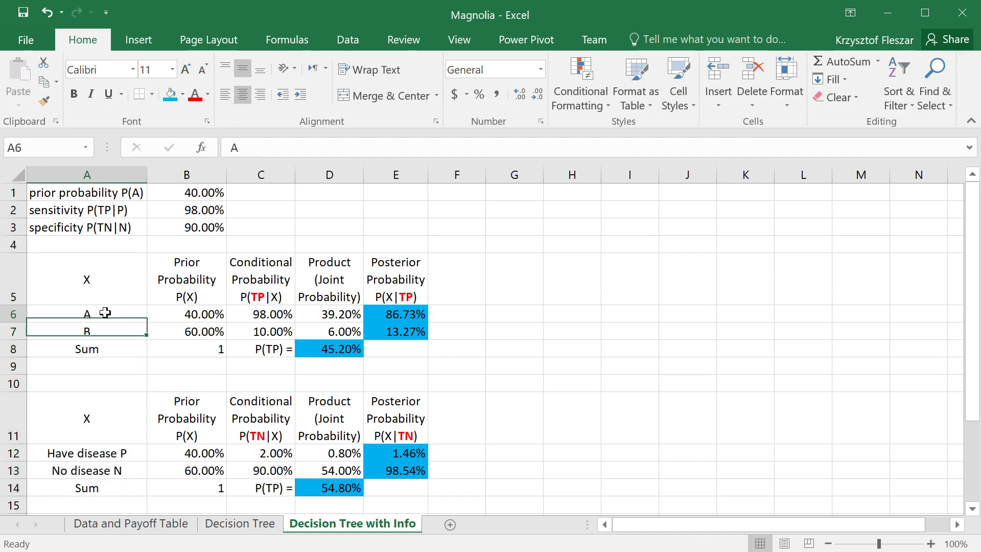
{"action": "left_click_drag", "start_coordinate": [105, 313], "coordinate": [105, 345]}
{"action": "key", "text": "ctrl+c"}
{"action": "left_click_drag", "start_coordinate": [110, 453], "coordinate": [109, 485]}
{"action": "key", "text": "ctrl+v"}
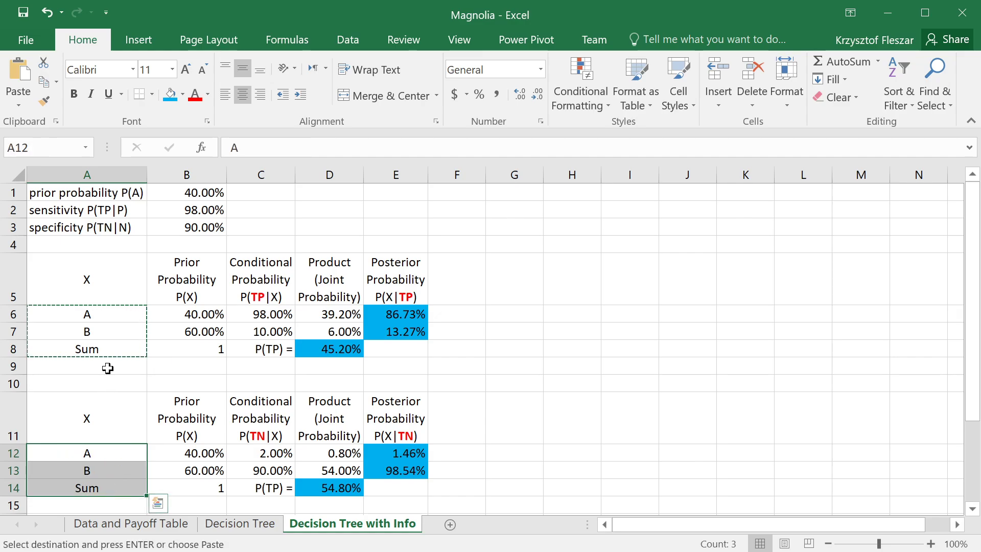
{"action": "left_click", "coordinate": [109, 369]}
Step: Enter =B1 in B12 as the second table's prior probability for A, and check the formula for B below it
{"action": "left_click", "coordinate": [90, 317]}
{"action": "left_click", "coordinate": [187, 314]}
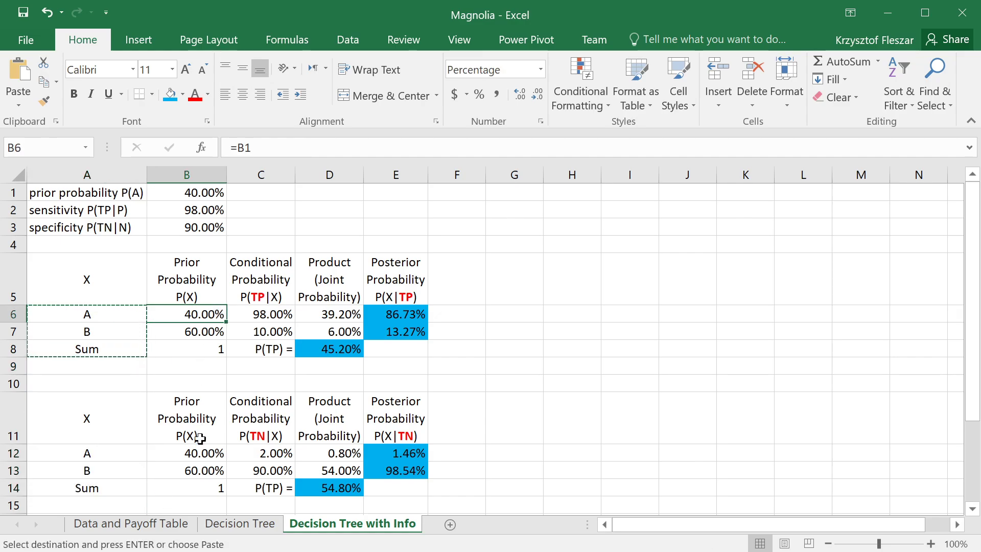
{"action": "left_click", "coordinate": [213, 453]}
{"action": "type", "text": "=B1"}
{"action": "key", "text": "ctrl+Return"}
{"action": "left_click", "coordinate": [210, 471]}
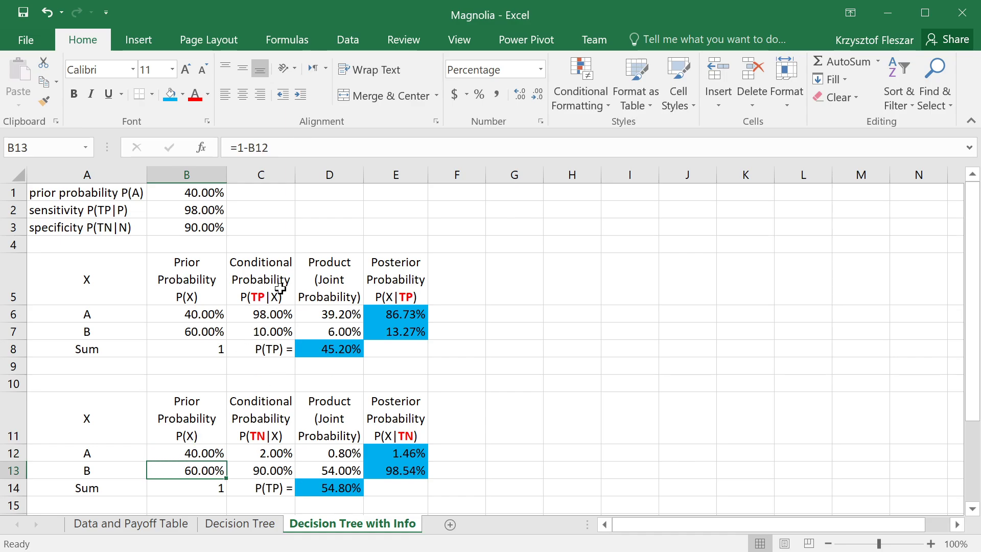
Step: Look up the company's prediction accuracy on the Data and Payoff Table sheet and set the sensitivity in B2 to 70%
{"action": "left_click", "coordinate": [95, 210]}
{"action": "left_click", "coordinate": [229, 210]}
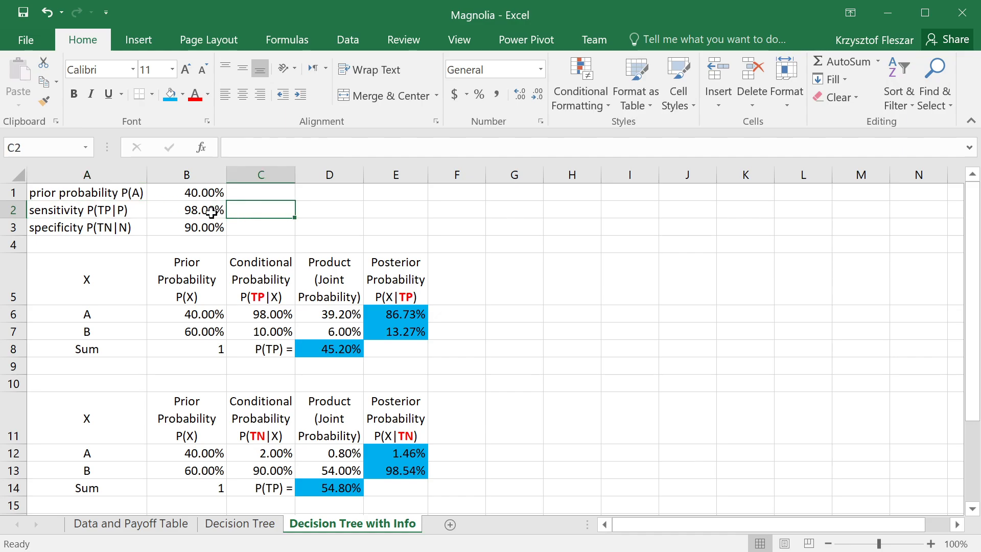
{"action": "left_click", "coordinate": [220, 212]}
{"action": "left_click", "coordinate": [175, 523]}
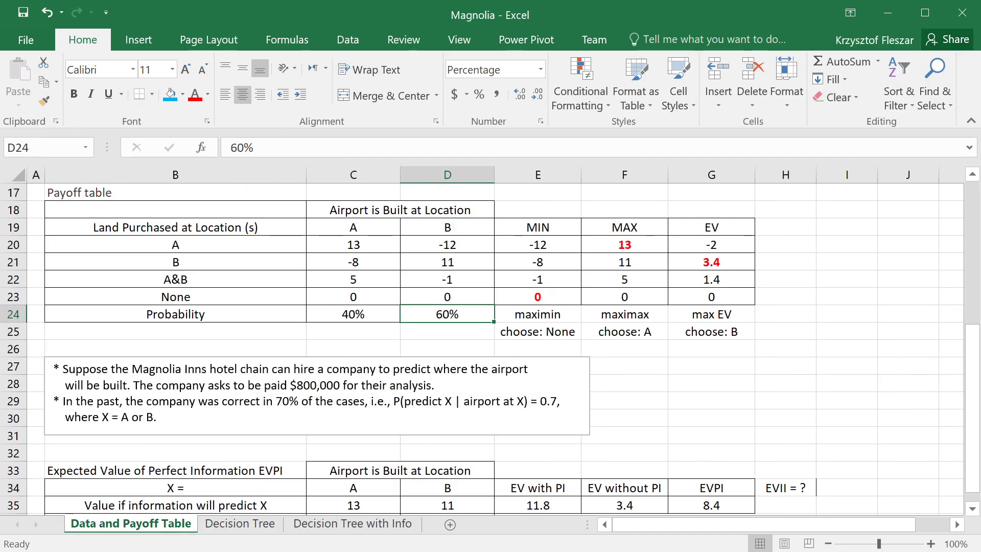
{"action": "scroll", "coordinate": [491, 343], "scroll_direction": "down", "scroll_amount": 1}
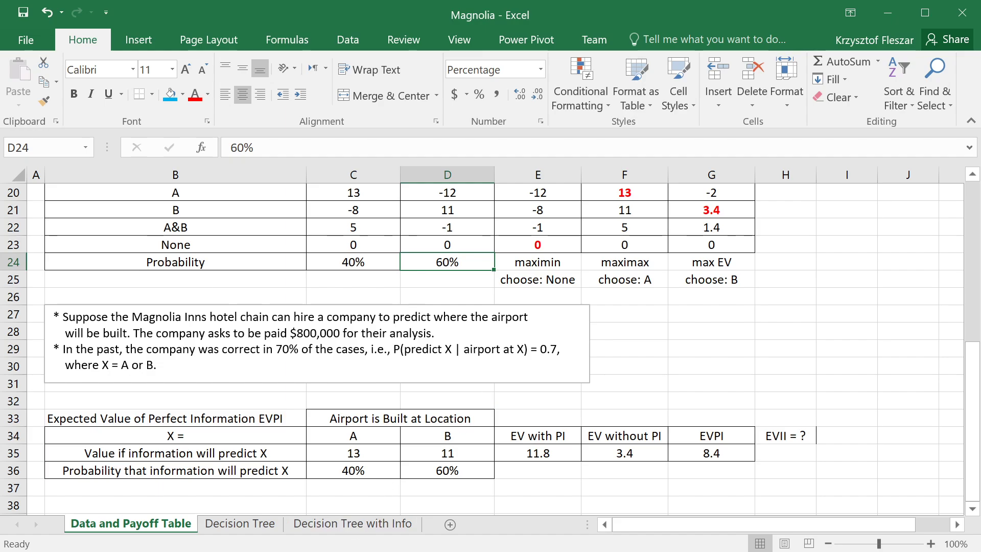
{"action": "left_click", "coordinate": [396, 523]}
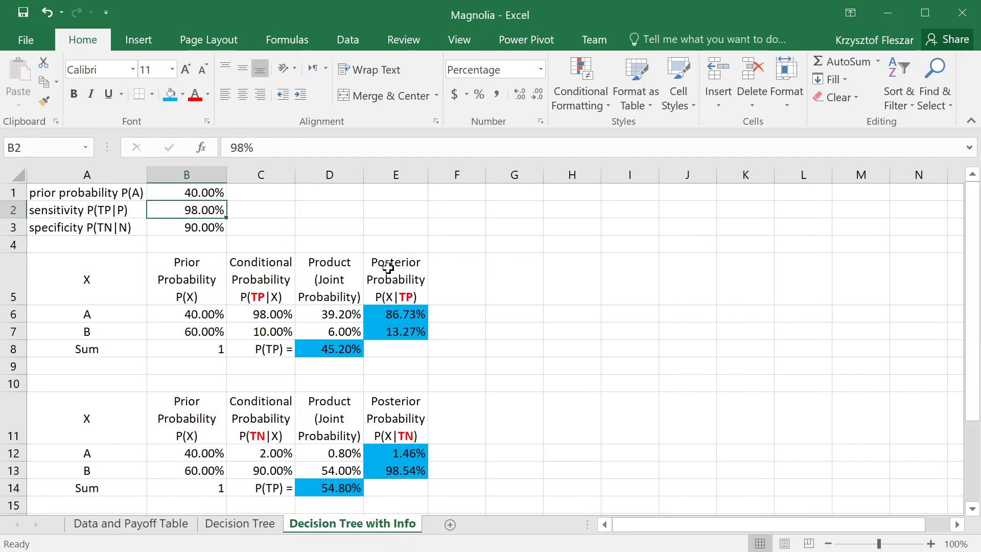
{"action": "type", "text": "70"}
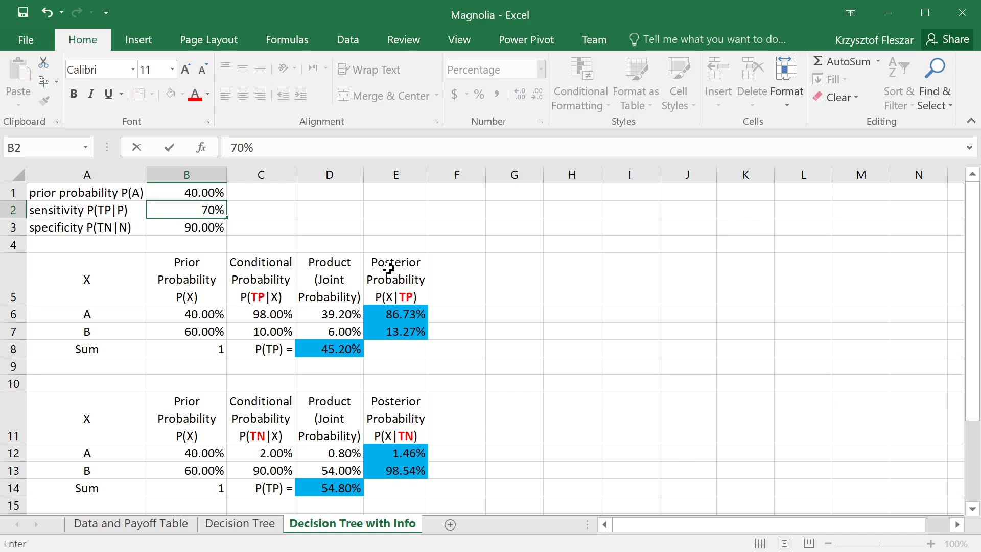
{"action": "key", "text": "Return"}
Step: Change the label in A2 to "sensitivity P(PA|A)"
{"action": "key", "text": "Up"}
{"action": "key", "text": "Left"}
{"action": "key", "text": "F2"}
{"action": "key", "text": "Left"}
{"action": "key", "text": "Left"}
{"action": "key", "text": "Left"}
{"action": "key", "text": "Left"}
{"action": "key", "text": "Left"}
{"action": "key", "text": "Right"}
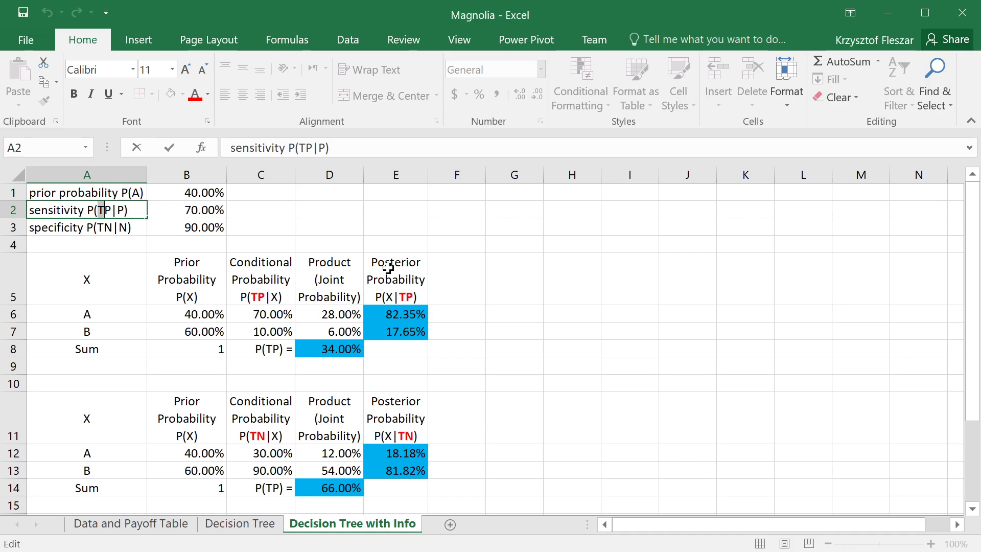
{"action": "type", "text": "PA|"}
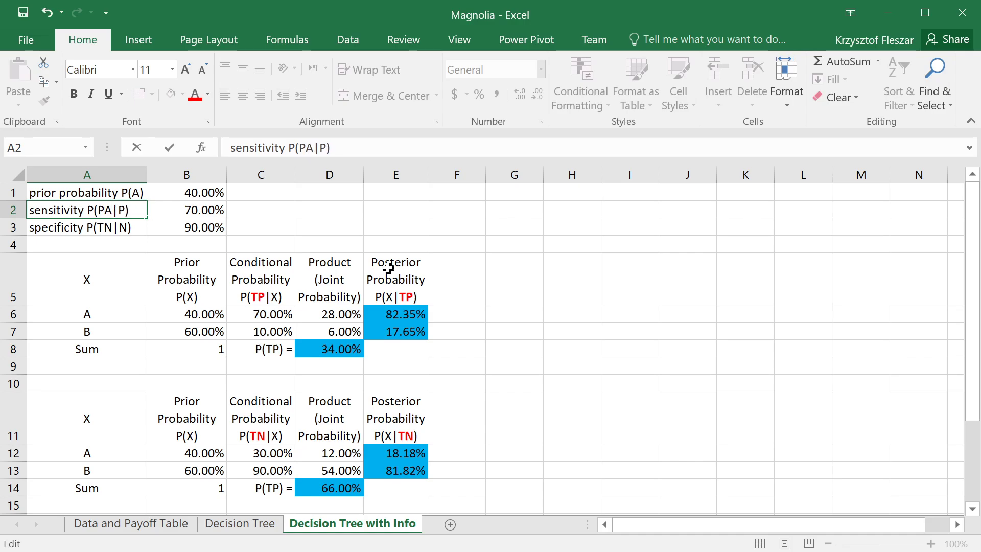
{"action": "type", "text": "A"}
{"action": "key", "text": "Return"}
Step: Change the label in A3 to "specificity P(PB|B)"
{"action": "key", "text": "F2"}
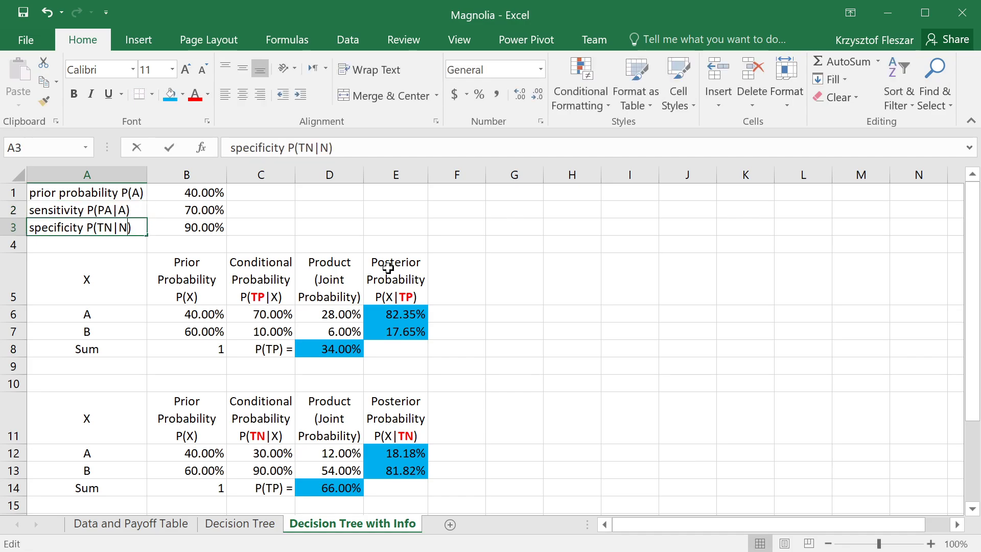
{"action": "key", "text": "Left"}
{"action": "key", "text": "Left"}
{"action": "key", "text": "Left"}
{"action": "key", "text": "Left"}
{"action": "key", "text": "shift+Right"}
{"action": "type", "text": "P"}
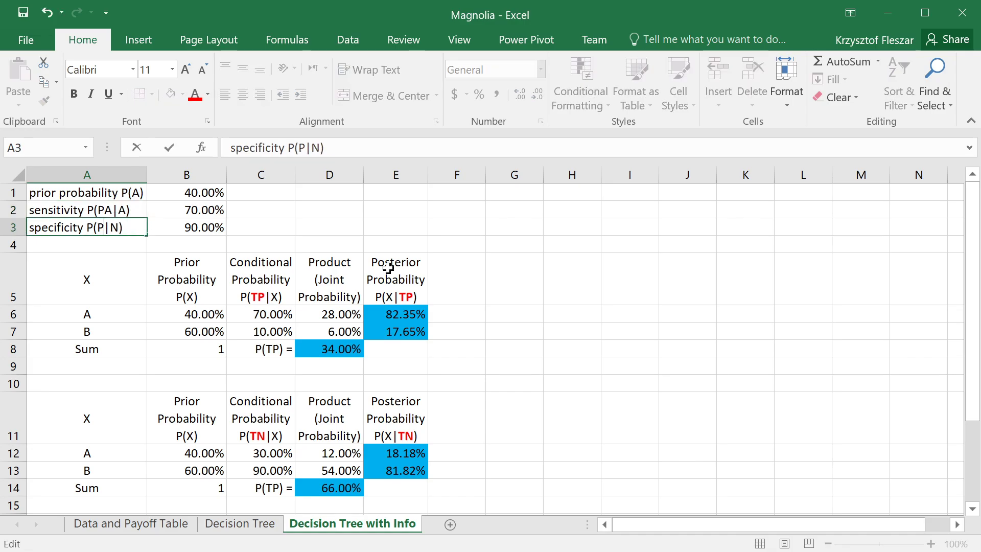
{"action": "type", "text": "B"}
{"action": "key", "text": "Right"}
{"action": "key", "text": "shift+Right"}
{"action": "type", "text": "B"}
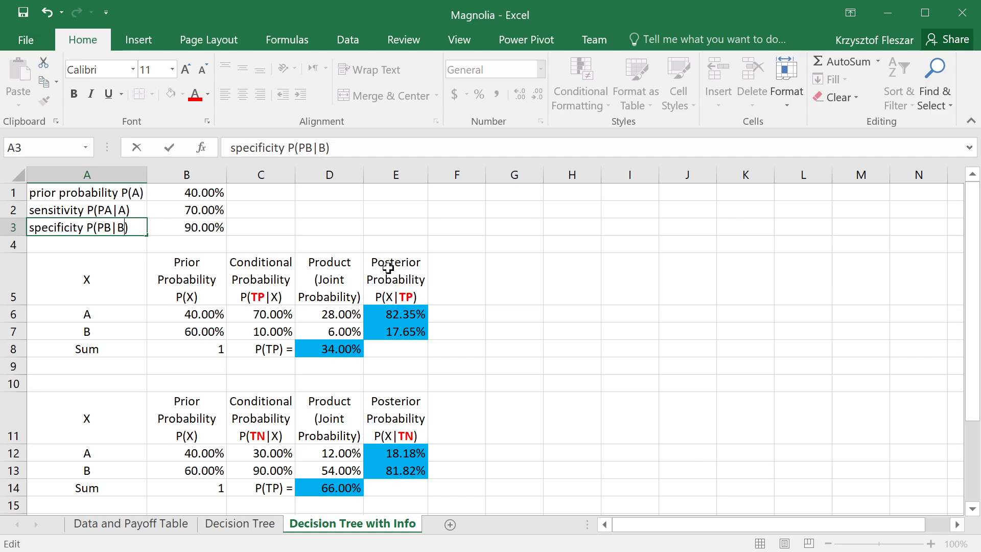
Step: Set the specificity in B3 to 70%, then review the input probabilities and the first table's posterior
{"action": "key", "text": "Tab"}
{"action": "type", "text": "70"}
{"action": "key", "text": "Return"}
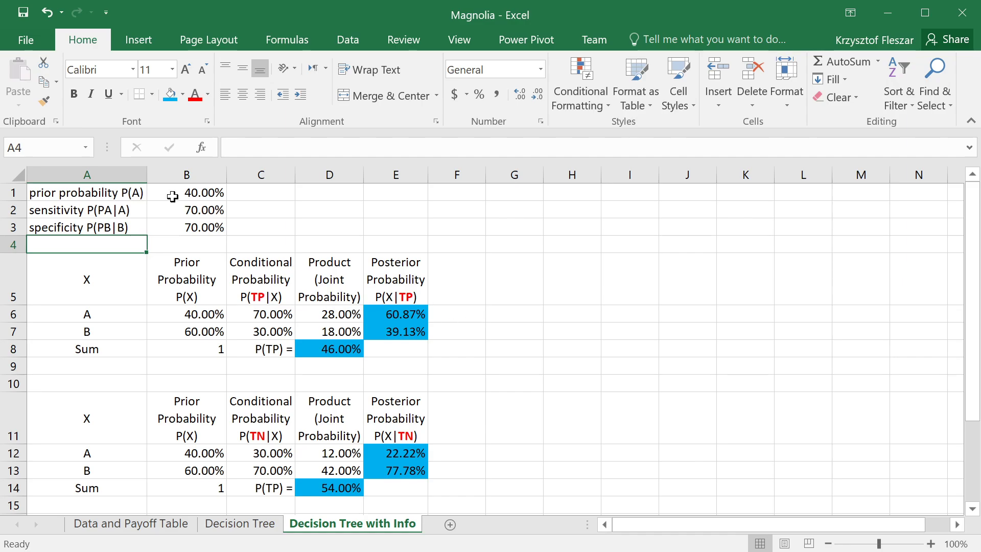
{"action": "left_click_drag", "start_coordinate": [181, 203], "coordinate": [184, 228]}
{"action": "left_click", "coordinate": [396, 332]}
Step: Change the total probability label in C8 of the first table to "P(PA) ="
{"action": "left_click", "coordinate": [270, 349]}
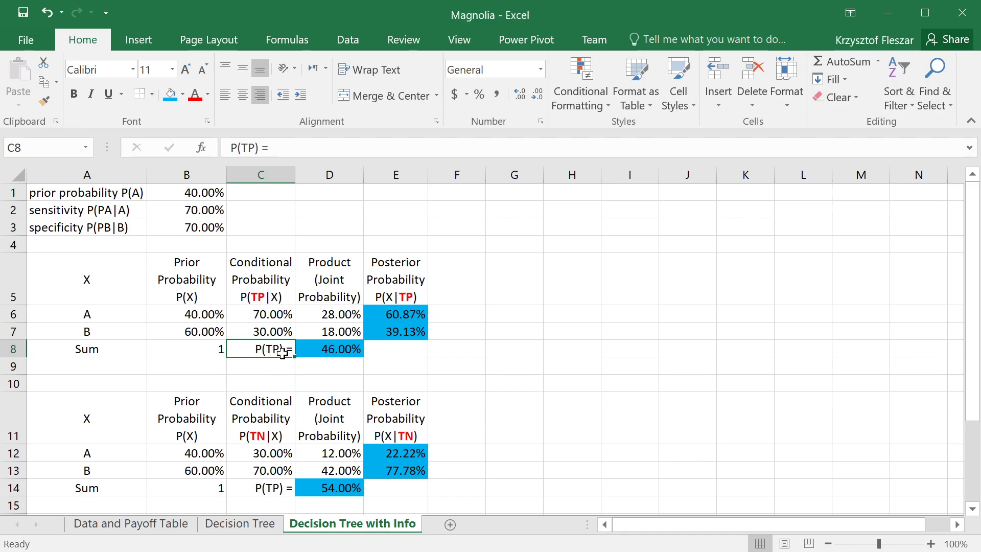
{"action": "double_click", "coordinate": [291, 350]}
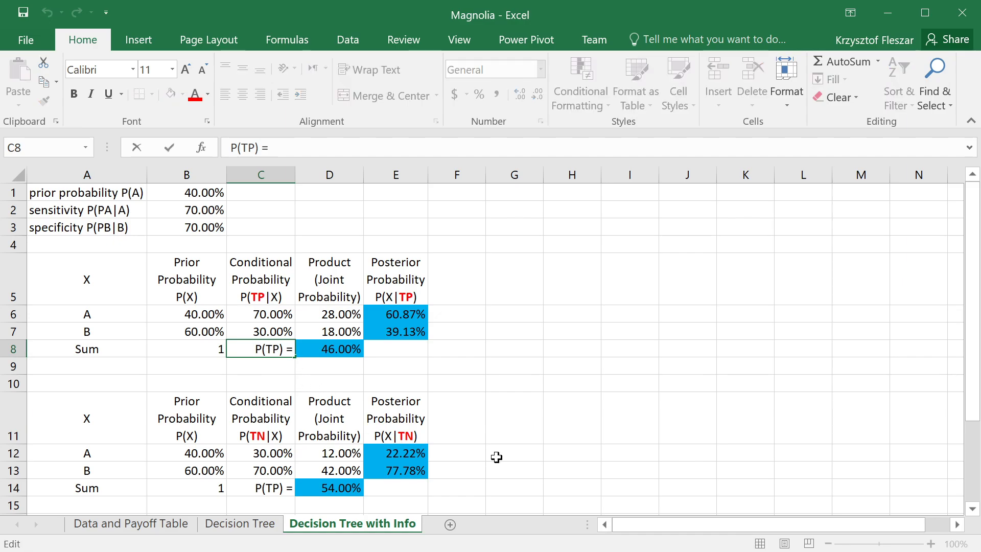
{"action": "key", "text": "Delete"}
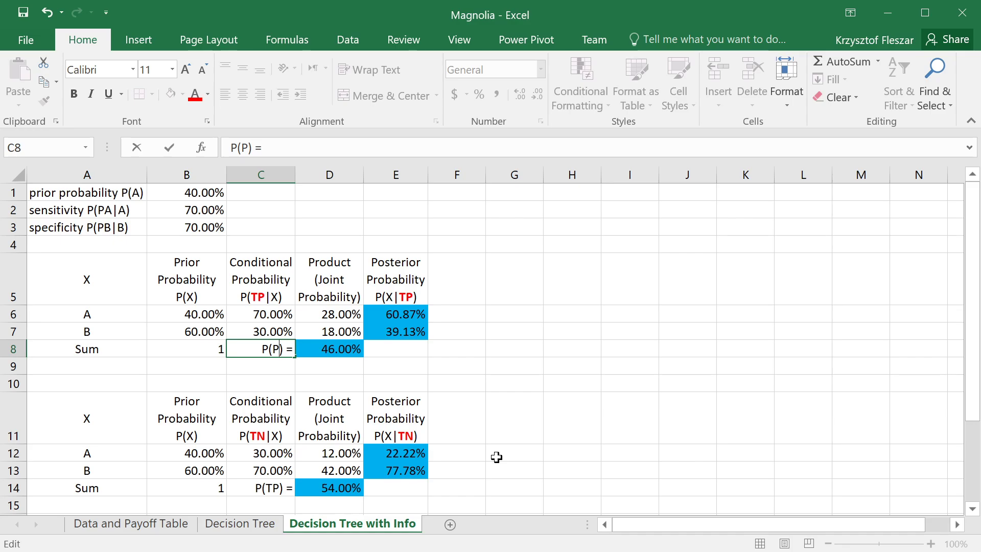
{"action": "type", "text": "A"}
{"action": "key", "text": "Return"}
Step: Change the conditional probability header in C5 of the first table to end in "P(PA|X)"
{"action": "key", "text": "Up"}
{"action": "key", "text": "Up"}
{"action": "key", "text": "Up"}
{"action": "key", "text": "Up"}
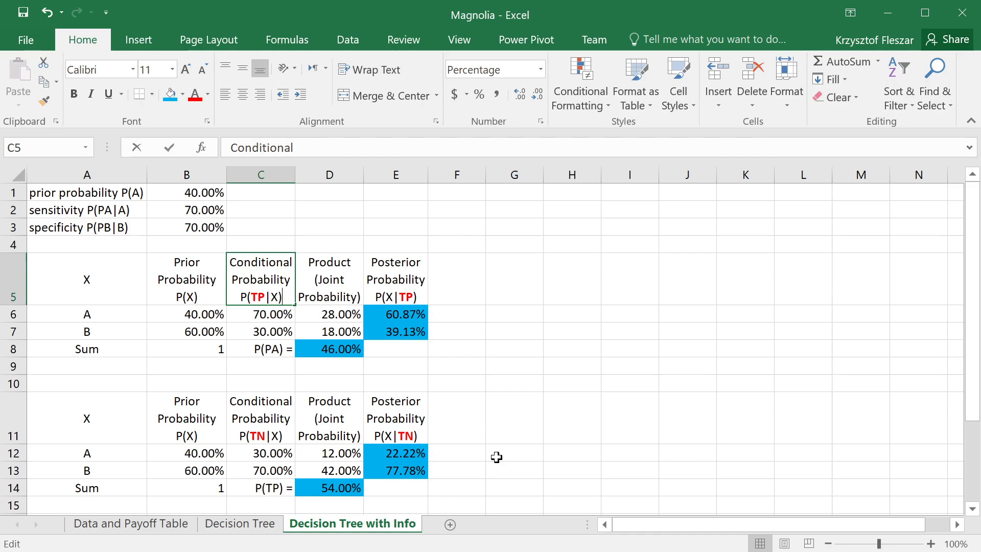
{"action": "key", "text": "F2"}
{"action": "key", "text": "Left"}
{"action": "key", "text": "Left"}
{"action": "key", "text": "Left"}
{"action": "key", "text": "Left"}
{"action": "key", "text": "Left"}
{"action": "key", "text": "shift+Right"}
{"action": "key", "text": "shift+Right"}
{"action": "type", "text": "PA"}
Step: Change the posterior probability header in E5 of the first table to end in "P(X|PA)"
{"action": "key", "text": "Tab"}
{"action": "key", "text": "Tab"}
{"action": "key", "text": "F2"}
{"action": "key", "text": "Left"}
{"action": "key", "text": "Left"}
{"action": "key", "text": "Right"}
{"action": "key", "text": "shift+Left"}
{"action": "type", "text": "PA"}
{"action": "key", "text": "Return"}
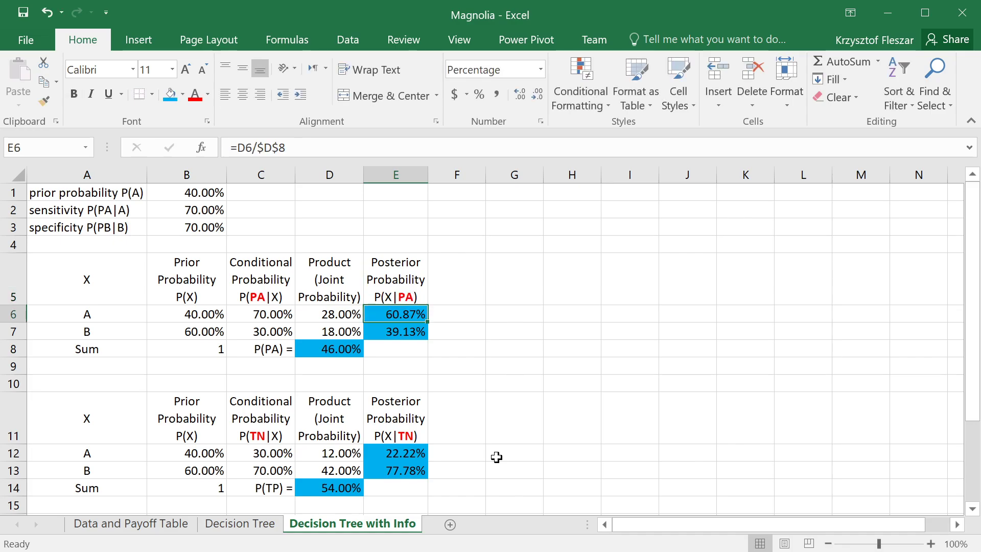
Step: Change the total probability label in C14 of the second table to "P(PB) ="
{"action": "key", "text": "Left"}
{"action": "key", "text": "Down"}
{"action": "key", "text": "Left"}
{"action": "key", "text": "Down"}
{"action": "key", "text": "Down"}
{"action": "key", "text": "Down"}
{"action": "key", "text": "Down"}
{"action": "key", "text": "Down"}
{"action": "key", "text": "Down"}
{"action": "key", "text": "Down"}
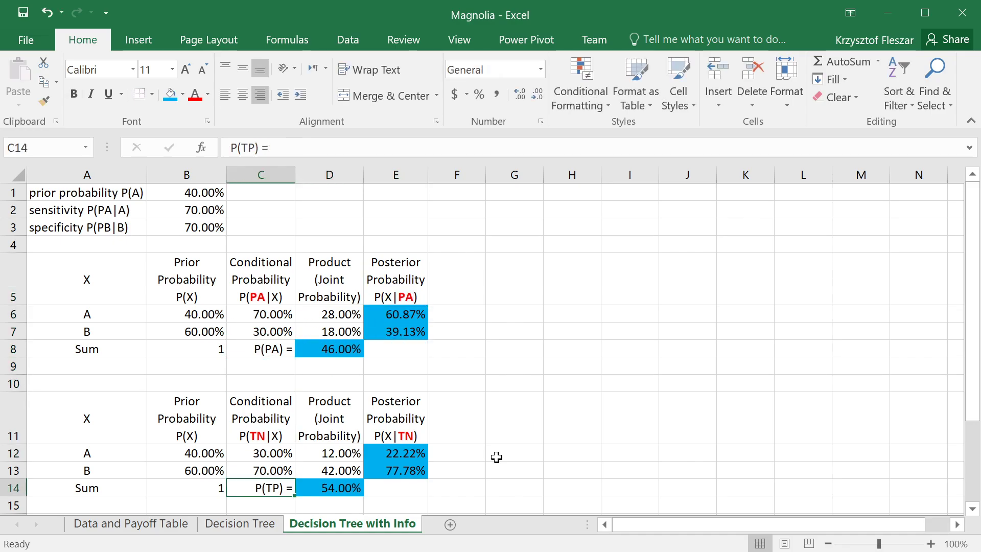
{"action": "key", "text": "F2"}
{"action": "key", "text": "Left"}
{"action": "key", "text": "Left"}
{"action": "key", "text": "Left"}
{"action": "key", "text": "shift+Left"}
{"action": "type", "text": "PB"}
{"action": "key", "text": "shift+Return"}
Step: Change the conditional probability header in C11 of the second table to end in "P(PB|X)"
{"action": "key", "text": "Up"}
{"action": "key", "text": "Up"}
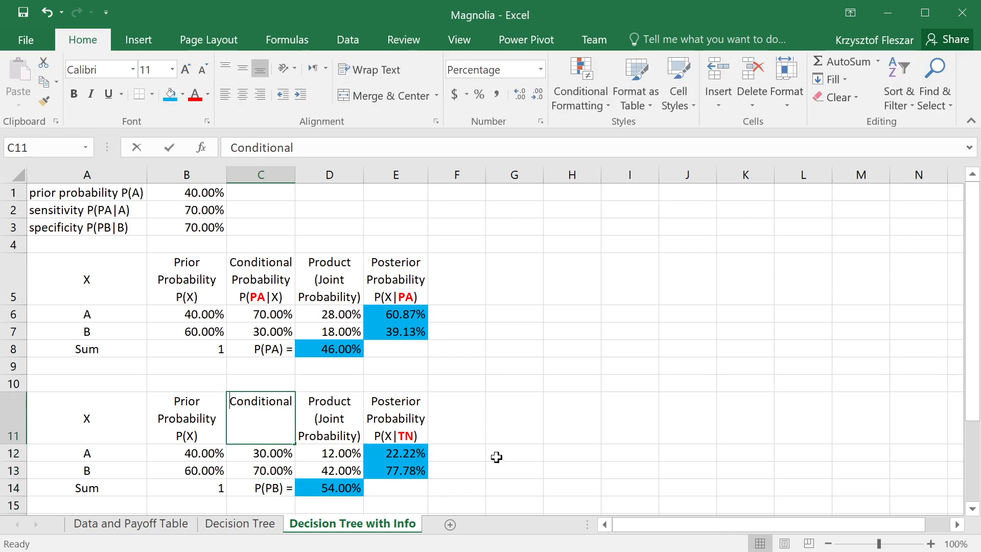
{"action": "key", "text": "F2"}
{"action": "key", "text": "Left"}
{"action": "key", "text": "Left"}
{"action": "key", "text": "Left"}
{"action": "key", "text": "Left"}
{"action": "key", "text": "Right"}
{"action": "key", "text": "shift+Left"}
{"action": "key", "text": "shift+Left"}
{"action": "type", "text": "PB"}
Step: Change the posterior probability header in E11 of the second table to end in "P(X|PB)"
{"action": "key", "text": "Tab"}
{"action": "key", "text": "Tab"}
{"action": "key", "text": "F2"}
{"action": "key", "text": "Left"}
{"action": "key", "text": "shift+Left"}
{"action": "key", "text": "shift+Left"}
{"action": "type", "text": "PB"}
{"action": "key", "text": "Return"}
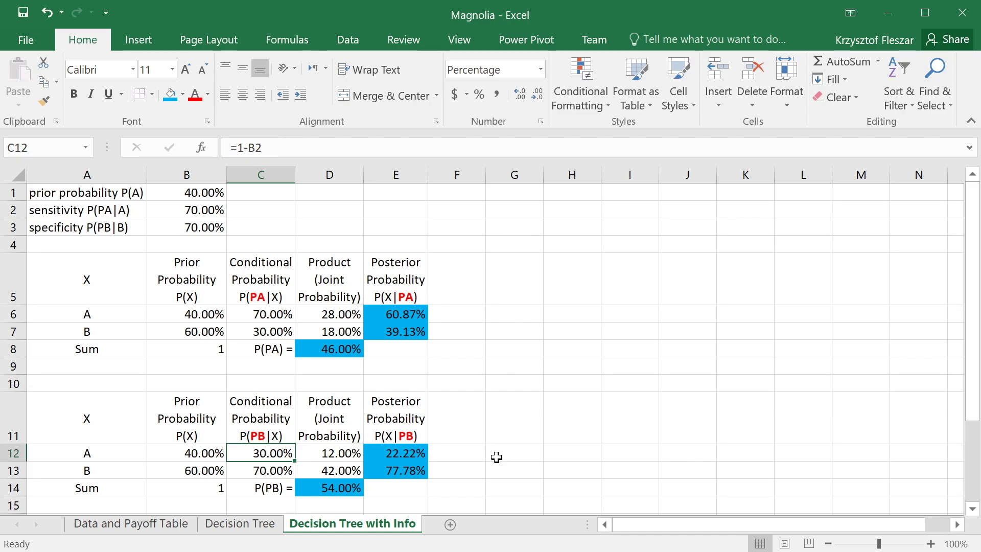
Step: Review the first table's posterior probabilities alongside the sensitivity and specificity inputs in B2 and B3
{"action": "left_click", "coordinate": [503, 406]}
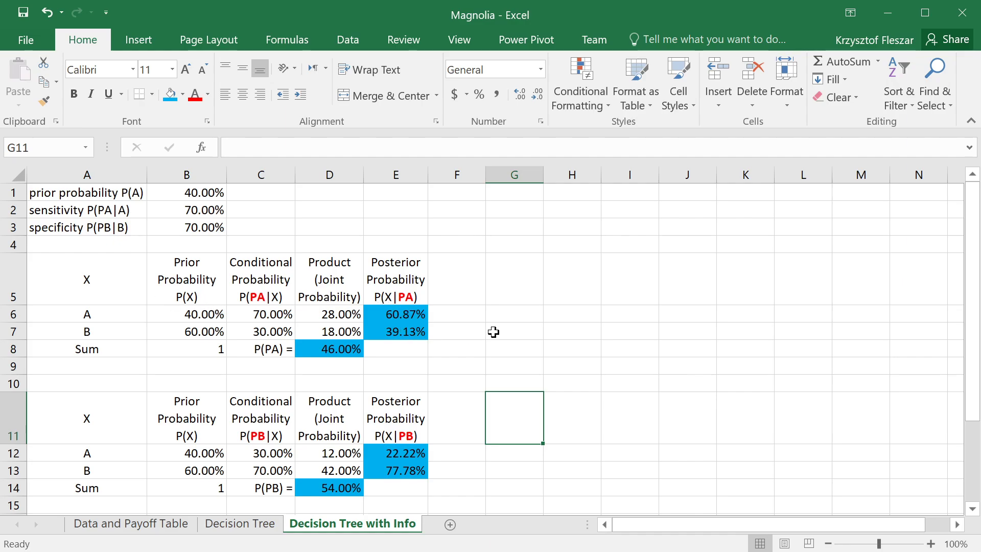
{"action": "left_click_drag", "start_coordinate": [469, 348], "coordinate": [416, 281]}
{"action": "left_click", "coordinate": [488, 284]}
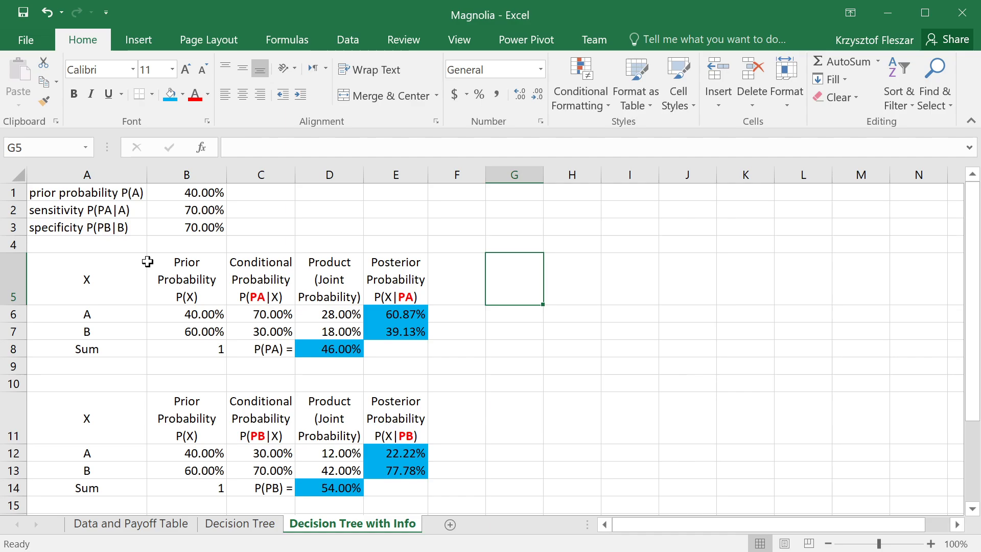
{"action": "left_click", "coordinate": [88, 315]}
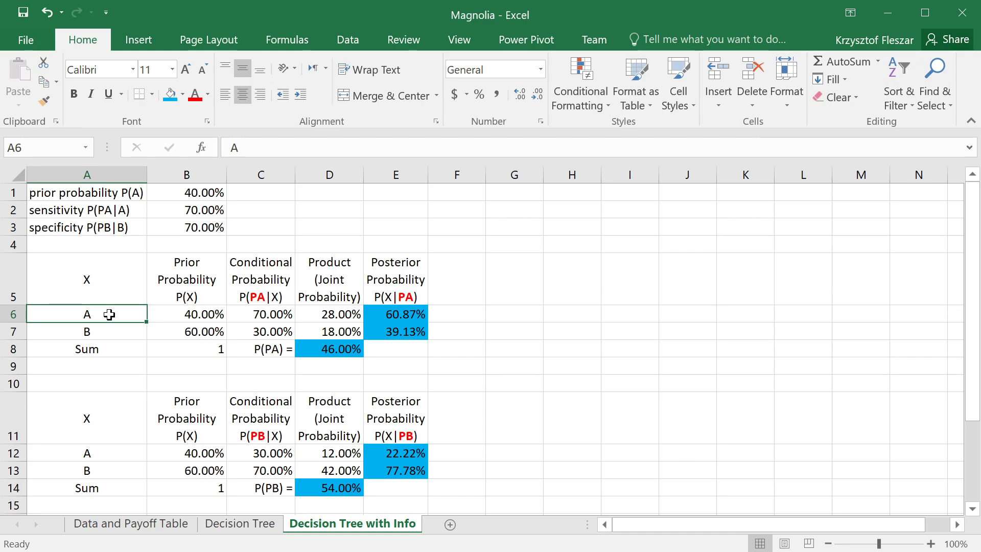
{"action": "left_click", "coordinate": [374, 327]}
{"action": "left_click", "coordinate": [415, 312]}
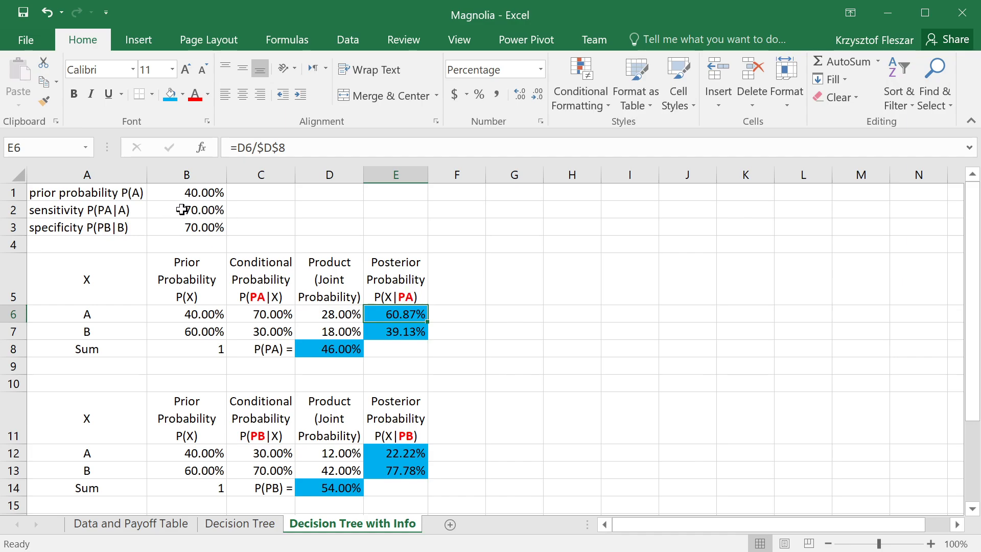
{"action": "left_click_drag", "start_coordinate": [110, 213], "coordinate": [191, 227]}
{"action": "left_click", "coordinate": [190, 227]}
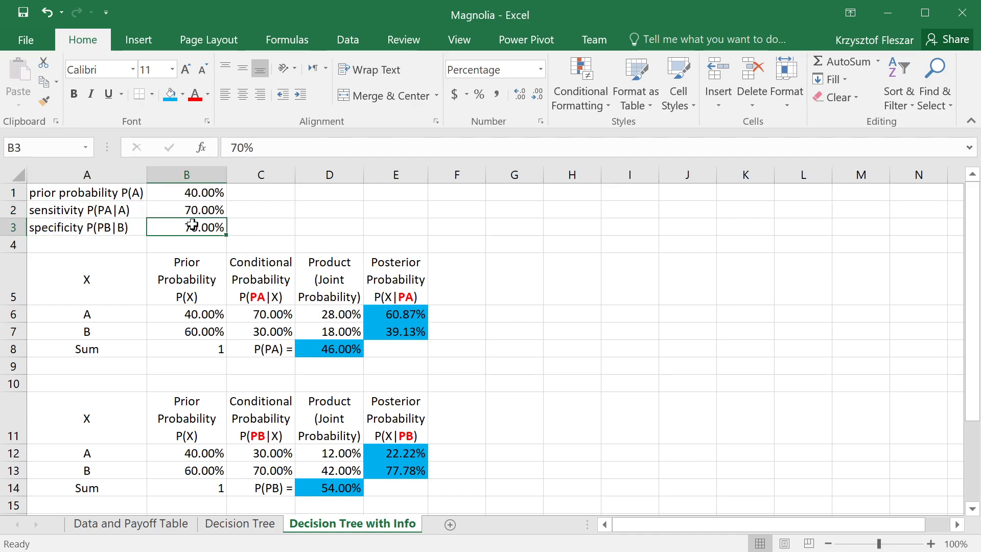
{"action": "left_click", "coordinate": [169, 210]}
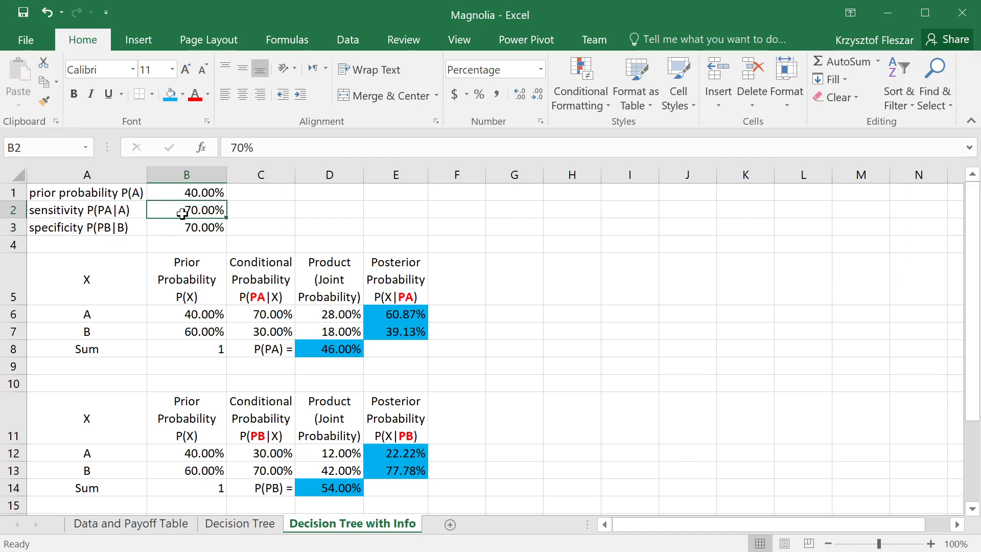
Step: Remove the word "sensitivity" from the label in A2 so it reads "P(PA|A)"
{"action": "left_click", "coordinate": [93, 210]}
{"action": "double_click", "coordinate": [93, 210]}
{"action": "key", "text": "shift+Home"}
{"action": "key", "text": "BackSpace"}
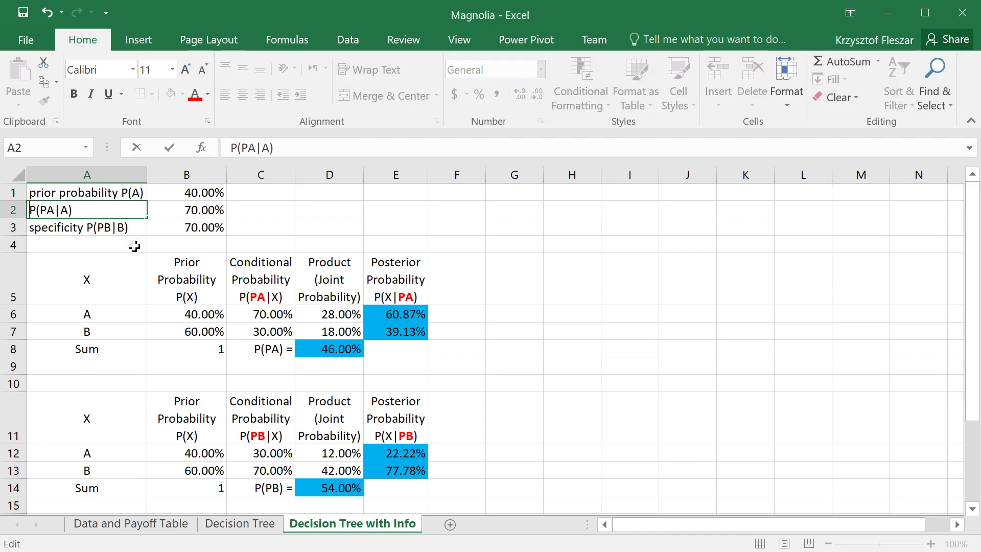
Step: Remove the word "specificity" from the label in A3 so it reads "P(PB|B)"
{"action": "key", "text": "Return"}
{"action": "key", "text": "F2"}
{"action": "key", "text": "Home"}
{"action": "key", "text": "ctrl+shift+Right"}
{"action": "key", "text": "BackSpace"}
{"action": "key", "text": "ctrl+Return"}
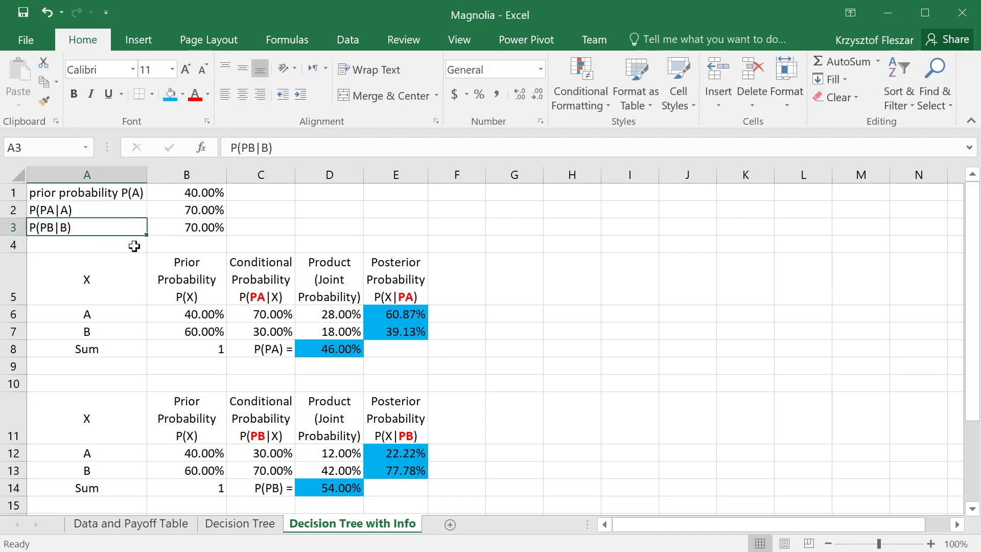
Step: Compare the prior of A with its posterior given PA, and the prior of B with its posterior given PB
{"action": "key", "text": "Right"}
{"action": "key", "text": "Up"}
{"action": "key", "text": "Up"}
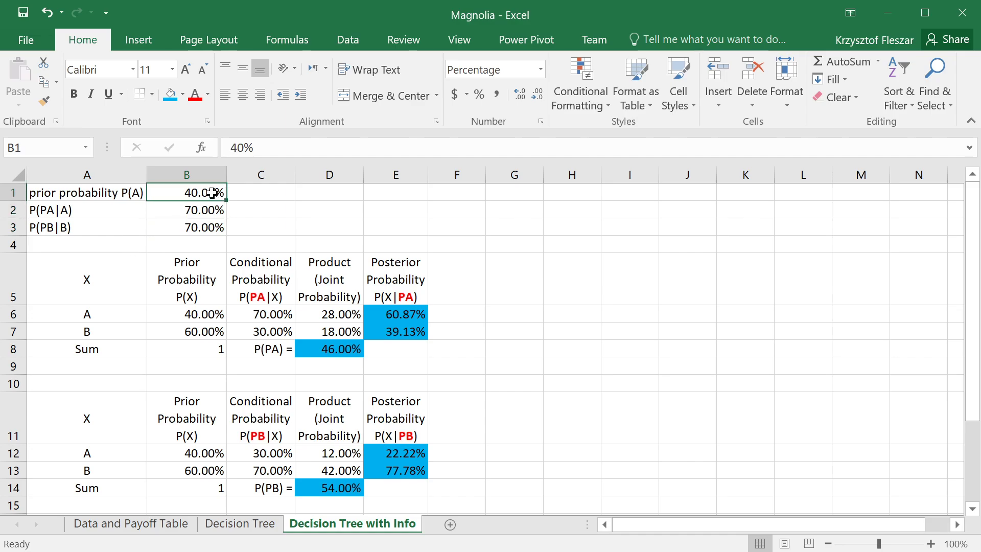
{"action": "left_click", "coordinate": [416, 314]}
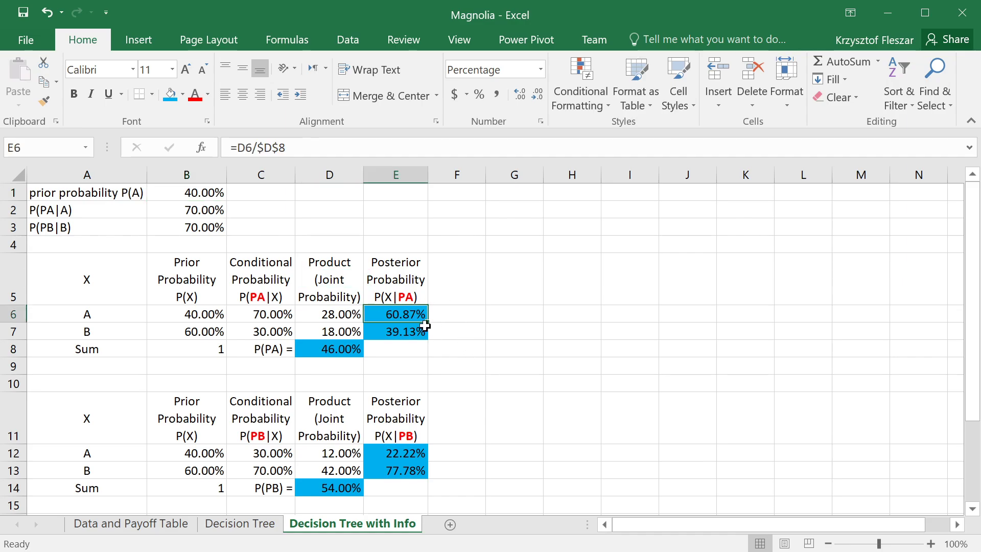
{"action": "left_click", "coordinate": [415, 467]}
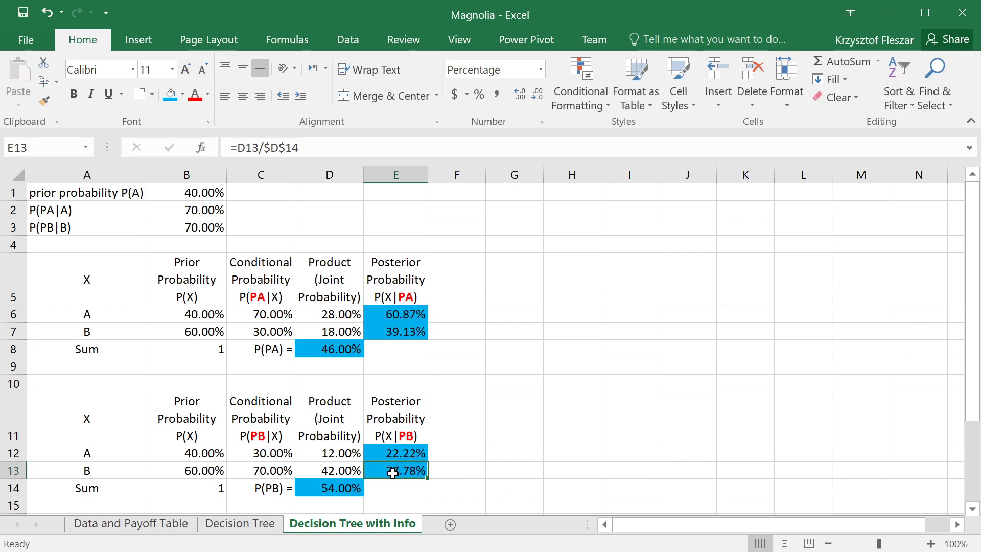
{"action": "left_click", "coordinate": [185, 471]}
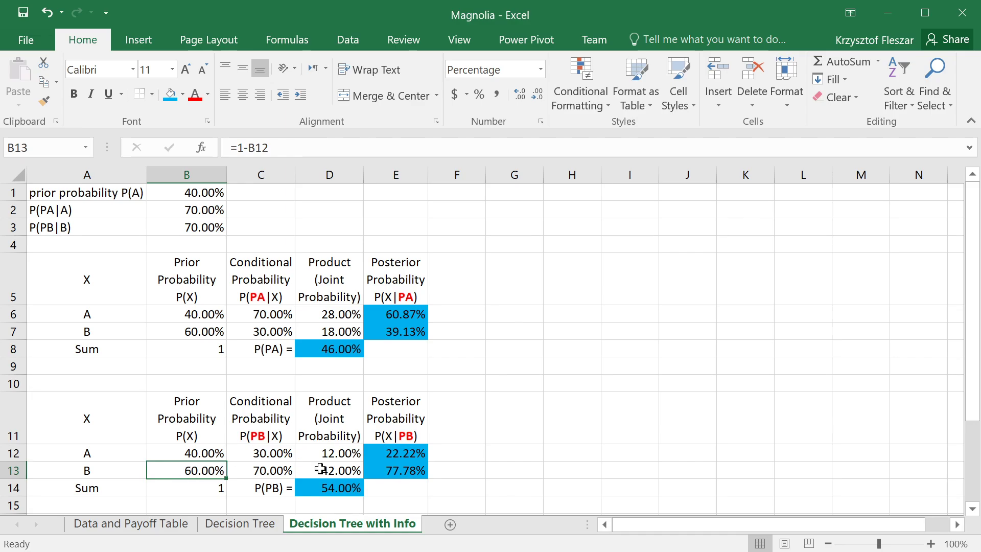
{"action": "left_click", "coordinate": [408, 470]}
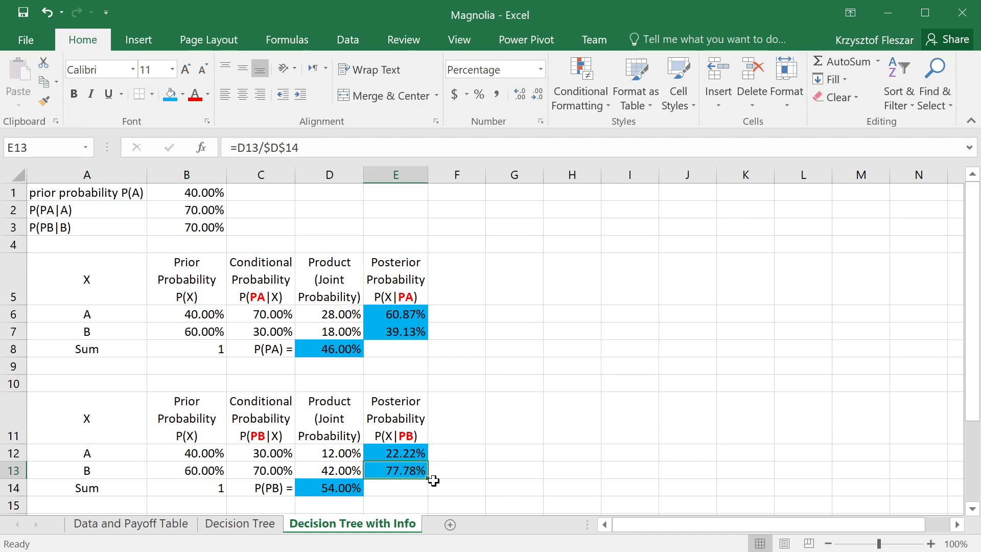
{"action": "left_click", "coordinate": [205, 471]}
{"action": "left_click", "coordinate": [431, 470]}
{"action": "left_click", "coordinate": [419, 436]}
{"action": "left_click", "coordinate": [399, 471]}
Step: Examine the pairs of posterior probabilities in E6:E7 and E12:E13
{"action": "left_click_drag", "start_coordinate": [409, 316], "coordinate": [408, 332]}
{"action": "left_click_drag", "start_coordinate": [404, 453], "coordinate": [416, 468]}
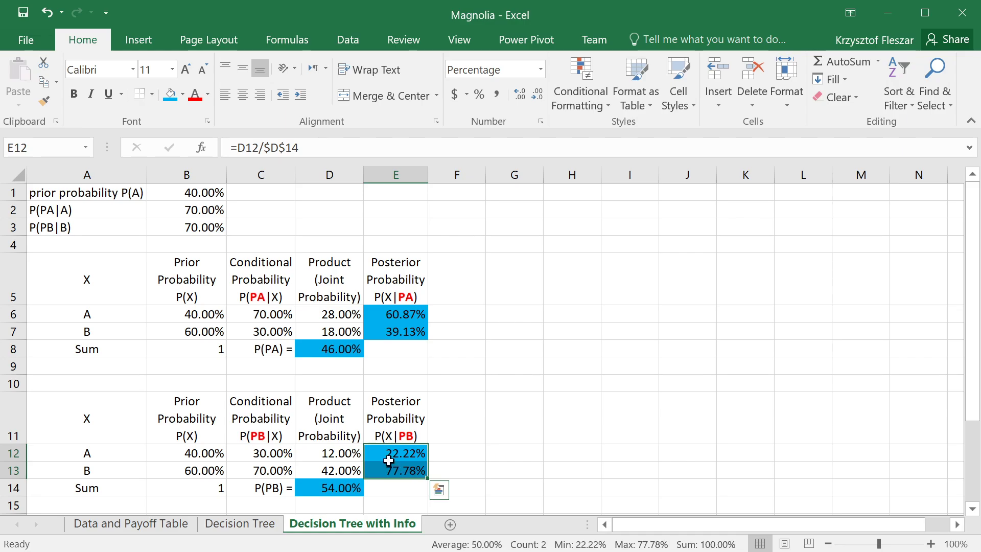
{"action": "left_click", "coordinate": [415, 310]}
{"action": "left_click", "coordinate": [406, 334]}
{"action": "left_click", "coordinate": [404, 455]}
{"action": "left_click", "coordinate": [405, 481]}
{"action": "left_click", "coordinate": [405, 472]}
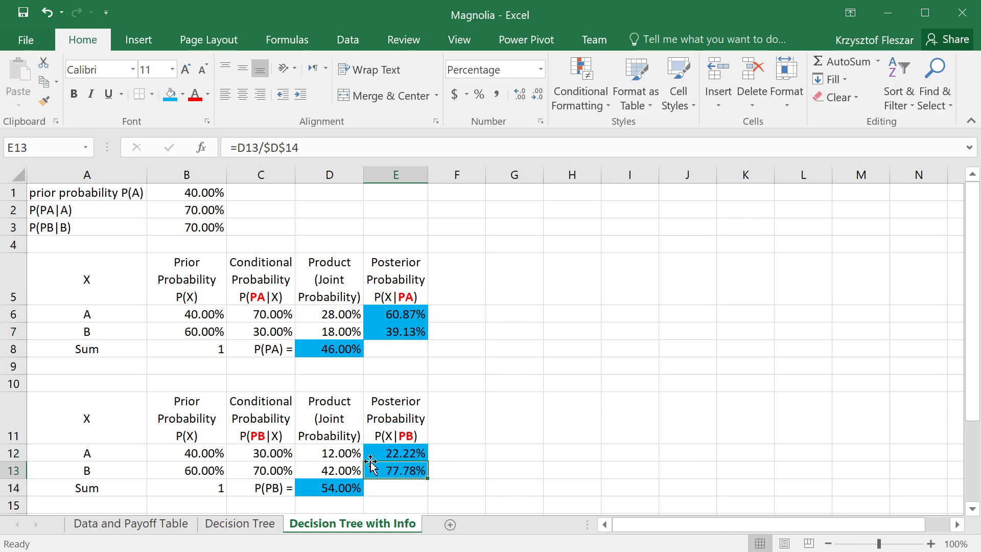
Step: Compare the prior and posterior probabilities of A and B row by row in both tables
{"action": "left_click", "coordinate": [195, 471]}
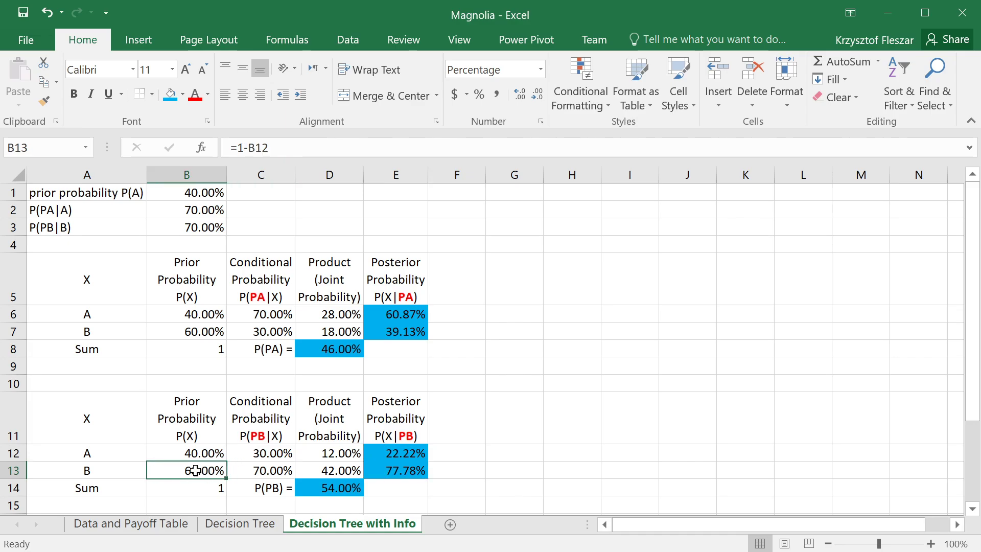
{"action": "left_click", "coordinate": [394, 473]}
{"action": "left_click", "coordinate": [225, 452]}
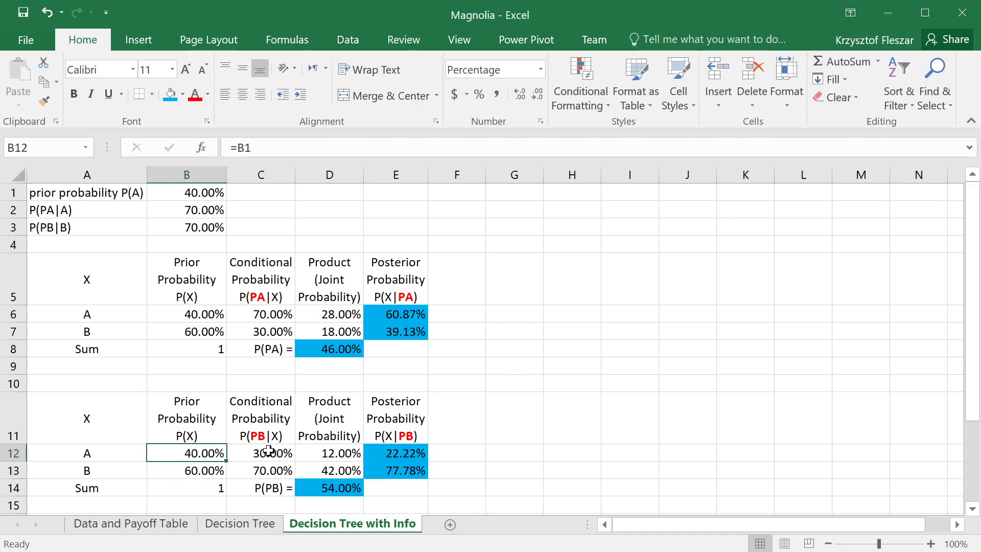
{"action": "left_click", "coordinate": [386, 453]}
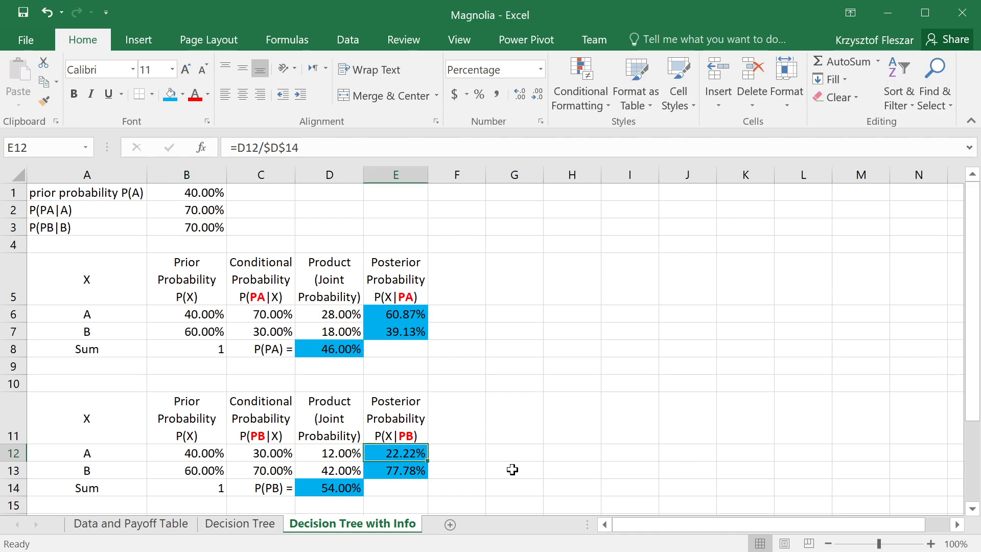
{"action": "left_click", "coordinate": [194, 315]}
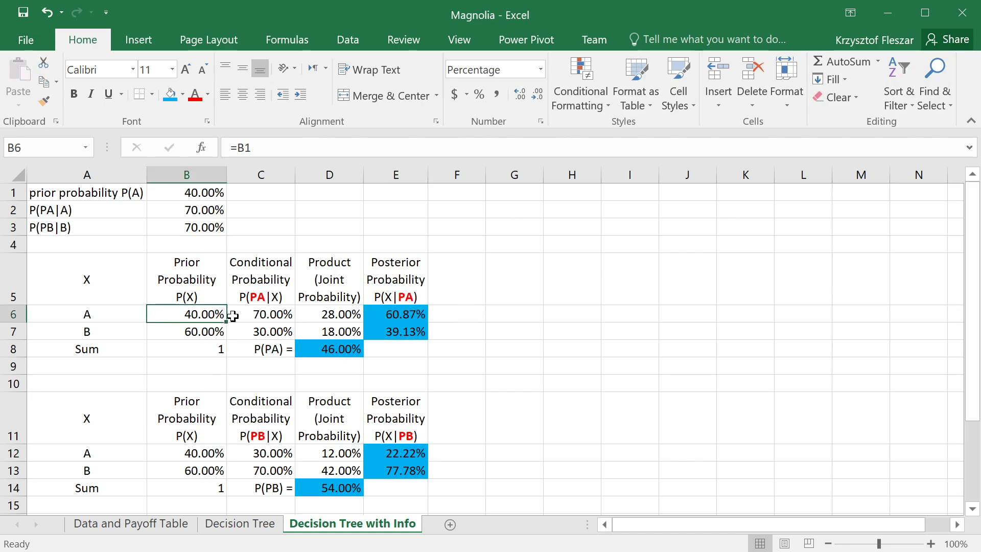
{"action": "left_click", "coordinate": [408, 315]}
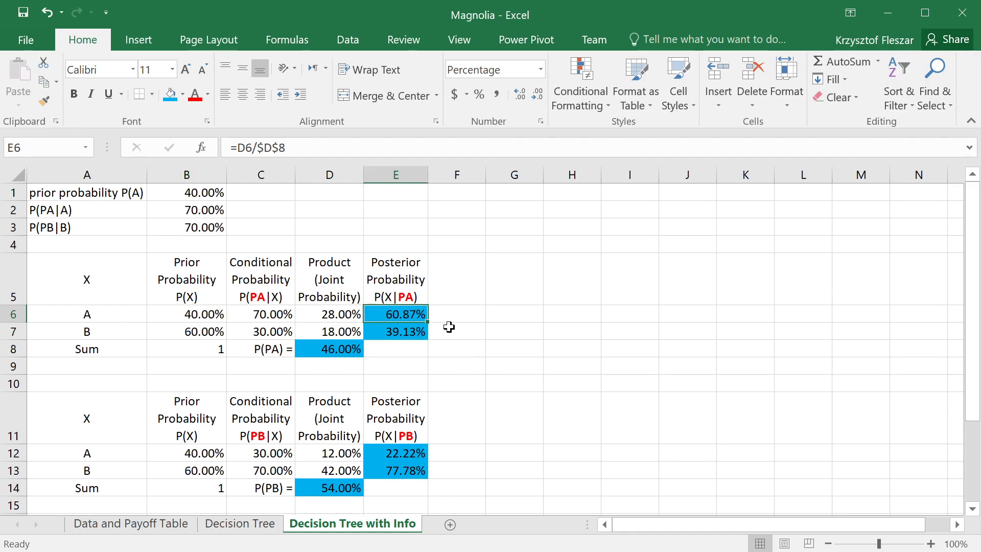
{"action": "left_click", "coordinate": [195, 333]}
{"action": "left_click", "coordinate": [403, 332]}
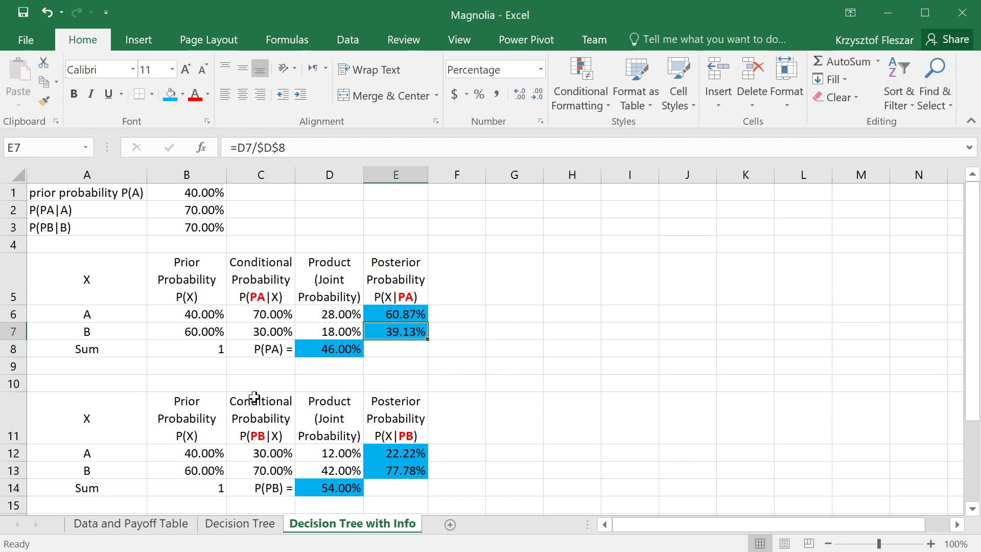
{"action": "left_click_drag", "start_coordinate": [409, 289], "coordinate": [409, 486]}
{"action": "left_click", "coordinate": [409, 488]}
Step: Format "PA" in the total probability label in C8 as bold red text
{"action": "left_click", "coordinate": [331, 349]}
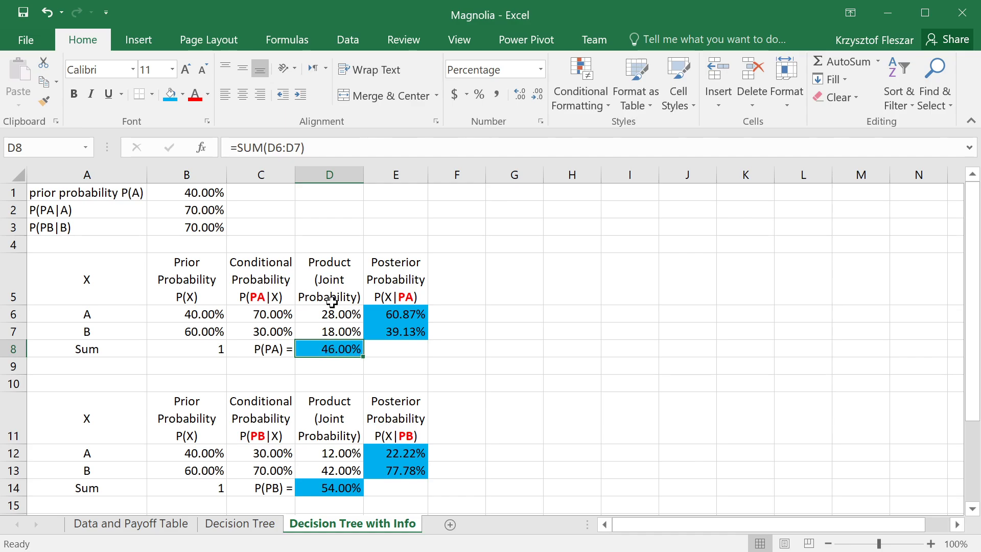
{"action": "left_click", "coordinate": [265, 349]}
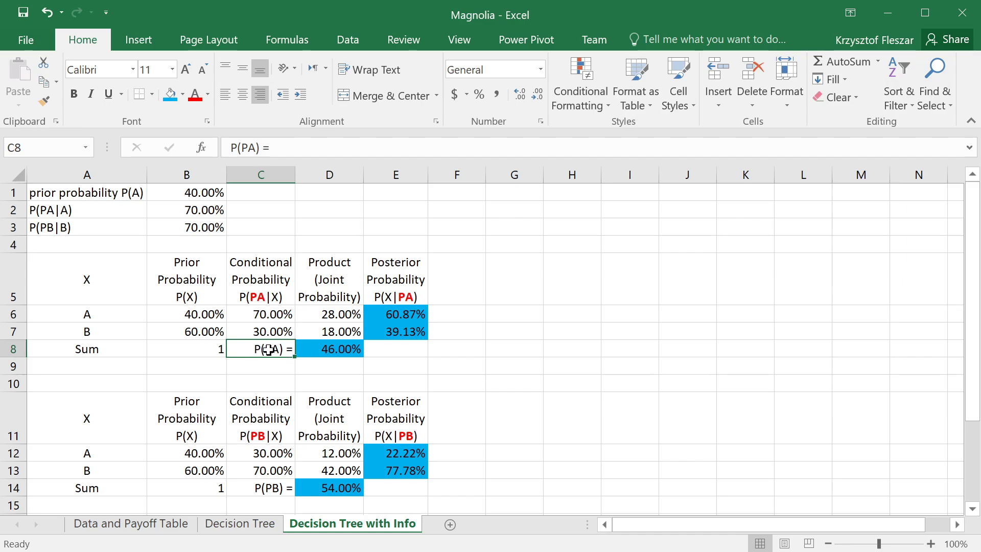
{"action": "key", "text": "F2"}
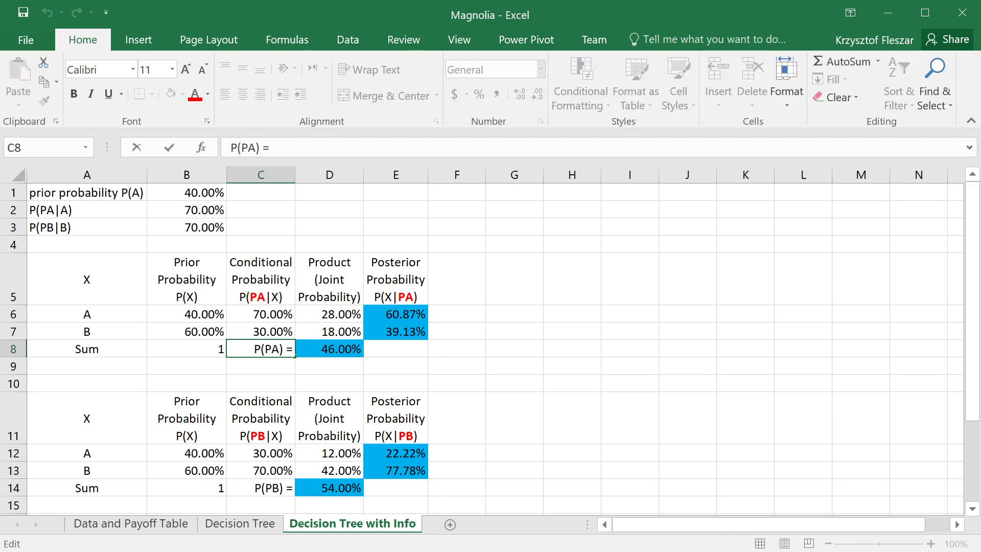
{"action": "key", "text": "ctrl+b"}
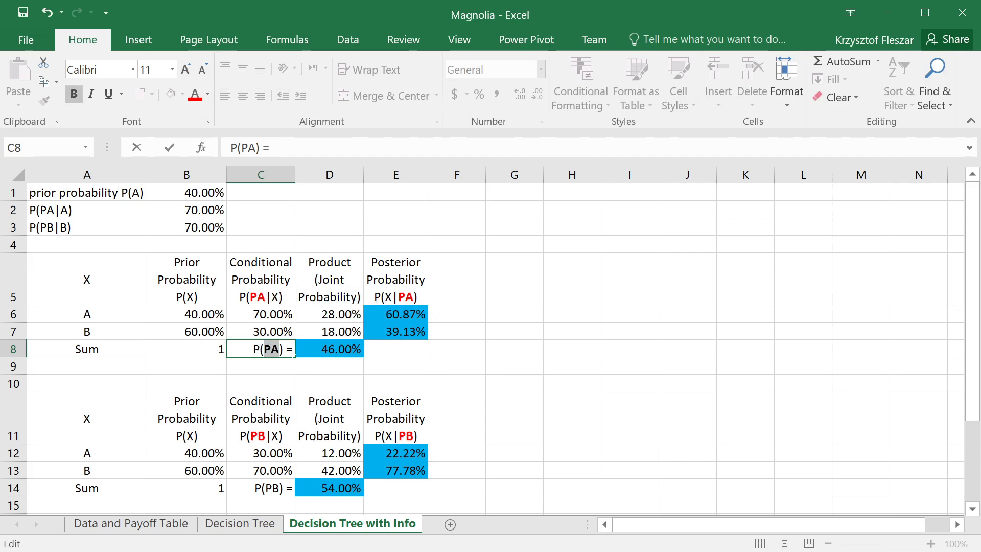
{"action": "left_click", "coordinate": [193, 94]}
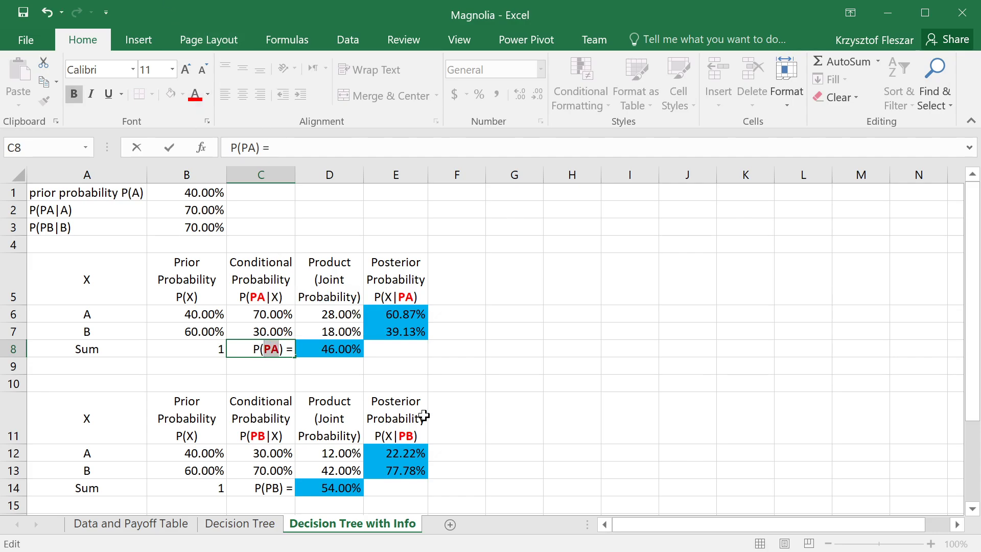
{"action": "key", "text": "Return"}
Step: Format "PB" in the total probability label in C14 as bold red text
{"action": "left_click", "coordinate": [262, 498]}
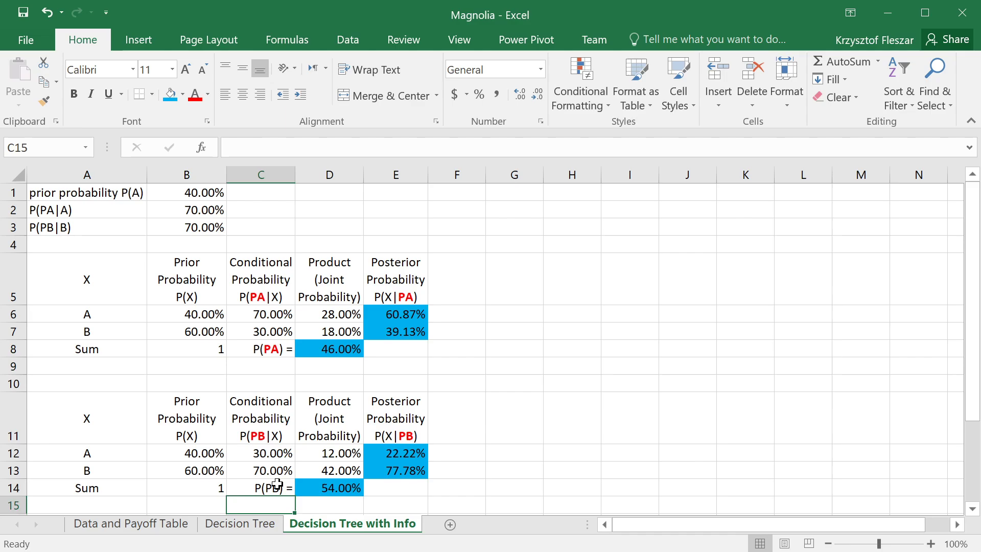
{"action": "left_click", "coordinate": [276, 484]}
{"action": "key", "text": "F2"}
{"action": "key", "text": "Left"}
{"action": "key", "text": "Left"}
{"action": "key", "text": "ctrl+b"}
{"action": "left_click", "coordinate": [195, 94]}
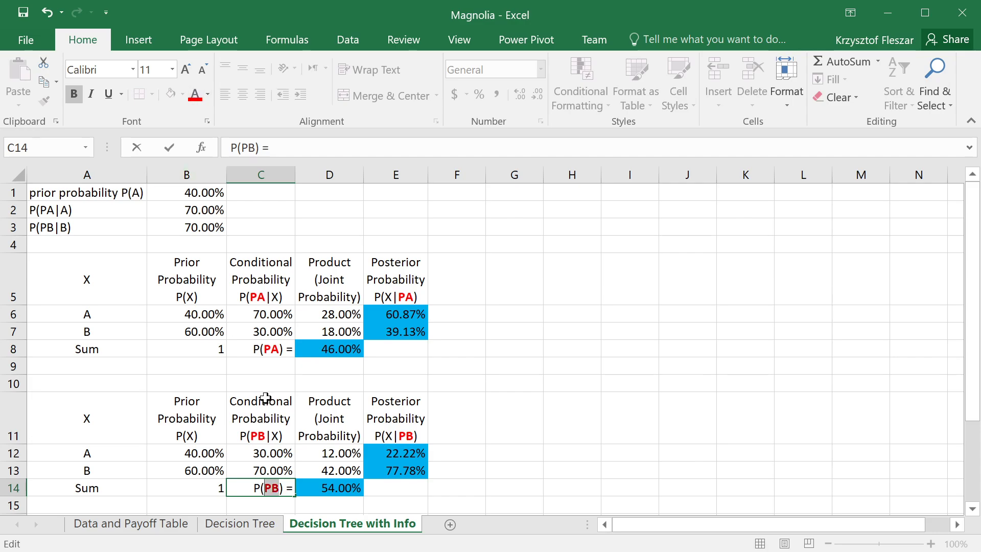
{"action": "key", "text": "Return"}
{"action": "key", "text": "Up"}
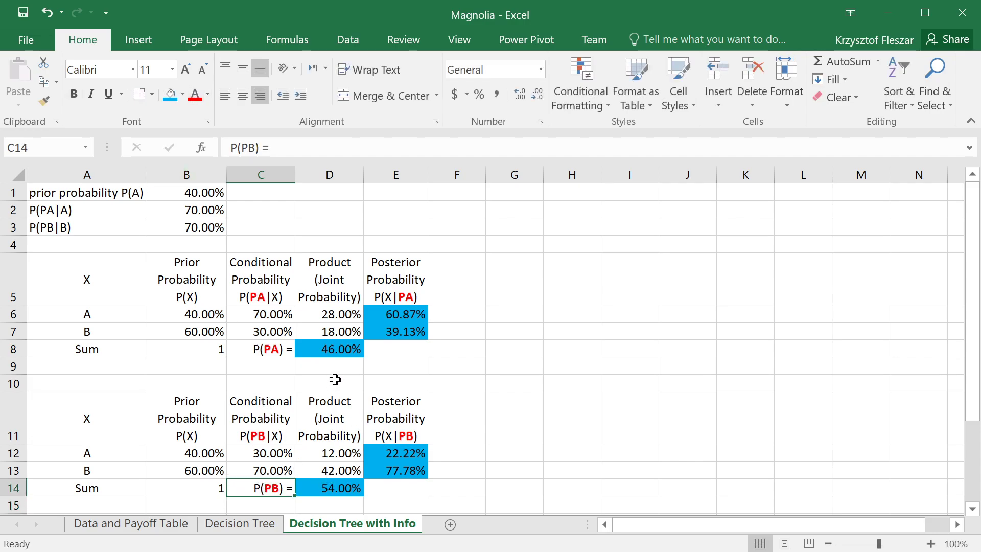
Step: Compare the total probability P(PA) in D8 with the prior probability P(A) in B1
{"action": "left_click", "coordinate": [332, 345]}
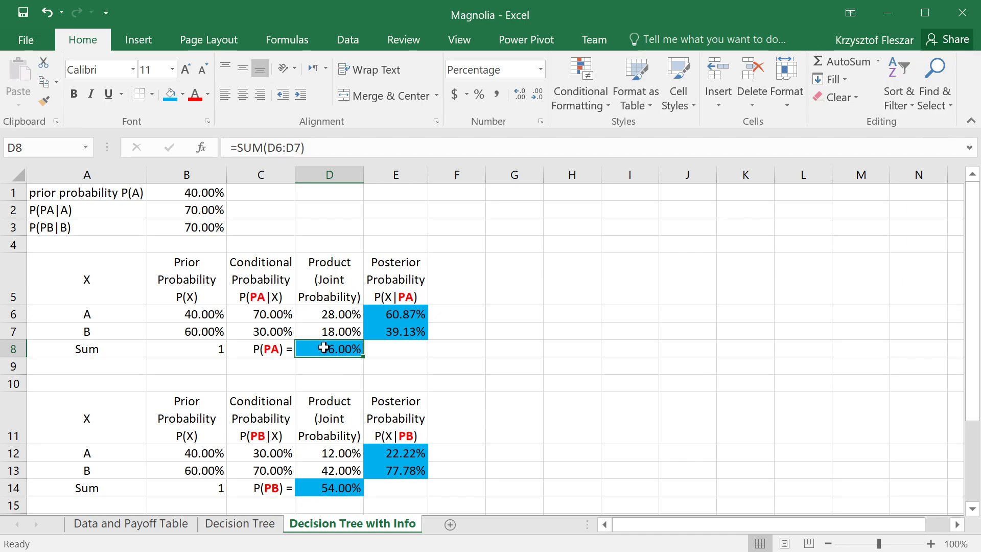
{"action": "left_click_drag", "start_coordinate": [262, 348], "coordinate": [327, 347]}
{"action": "left_click", "coordinate": [328, 348]}
{"action": "left_click", "coordinate": [190, 193]}
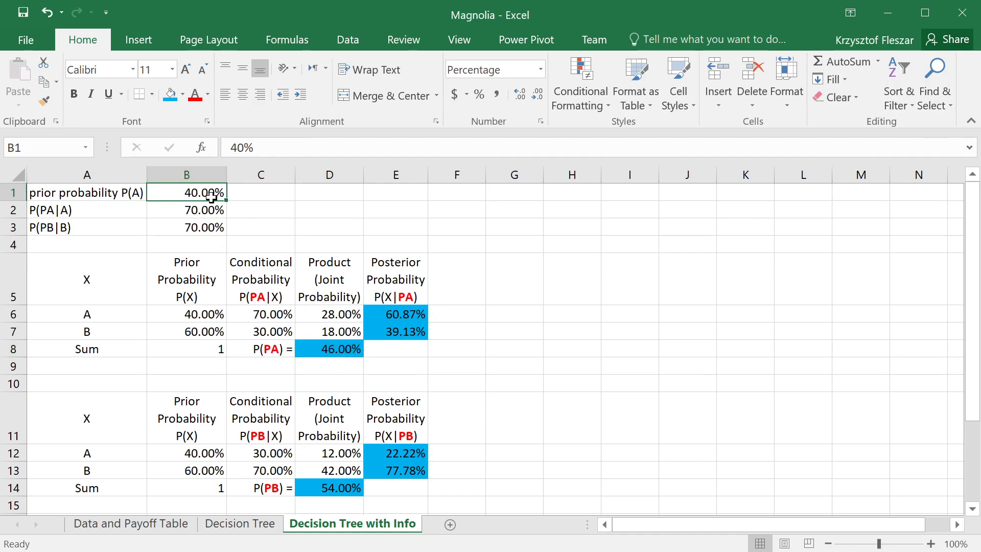
{"action": "left_click", "coordinate": [335, 345]}
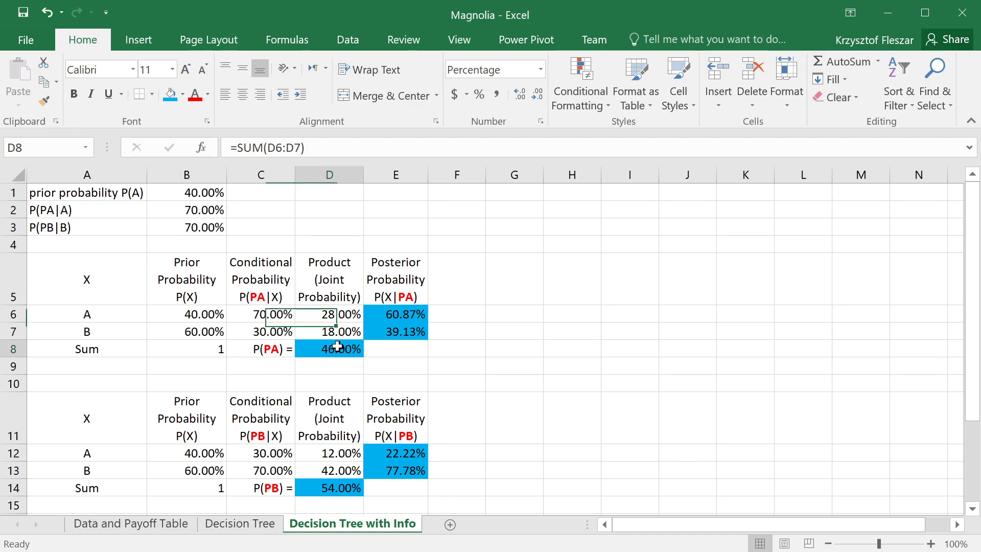
{"action": "left_click", "coordinate": [189, 193]}
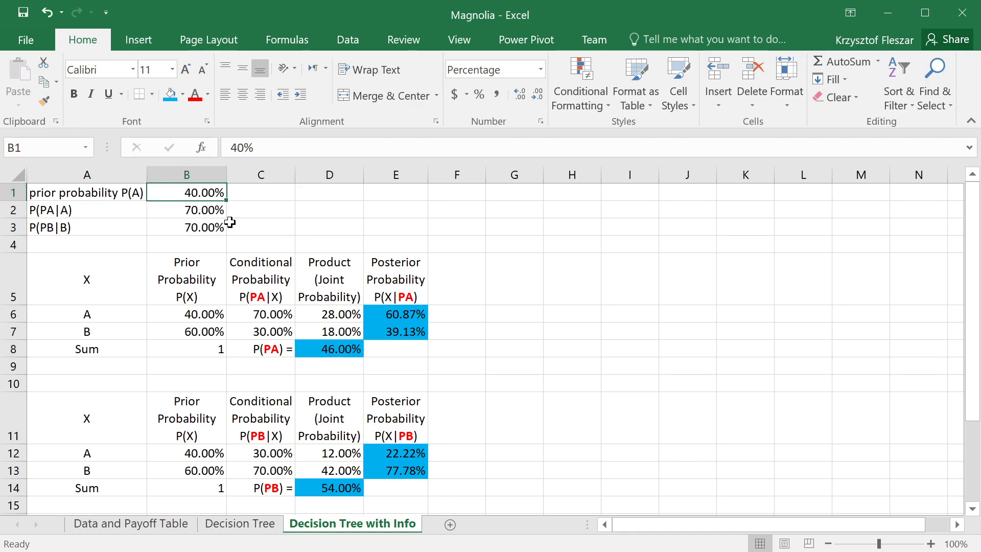
{"action": "left_click", "coordinate": [328, 342]}
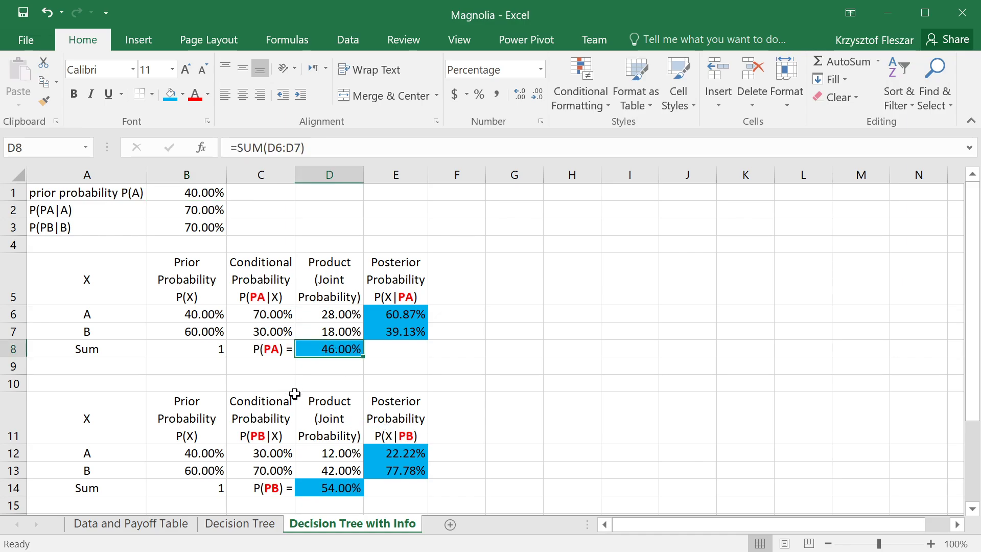